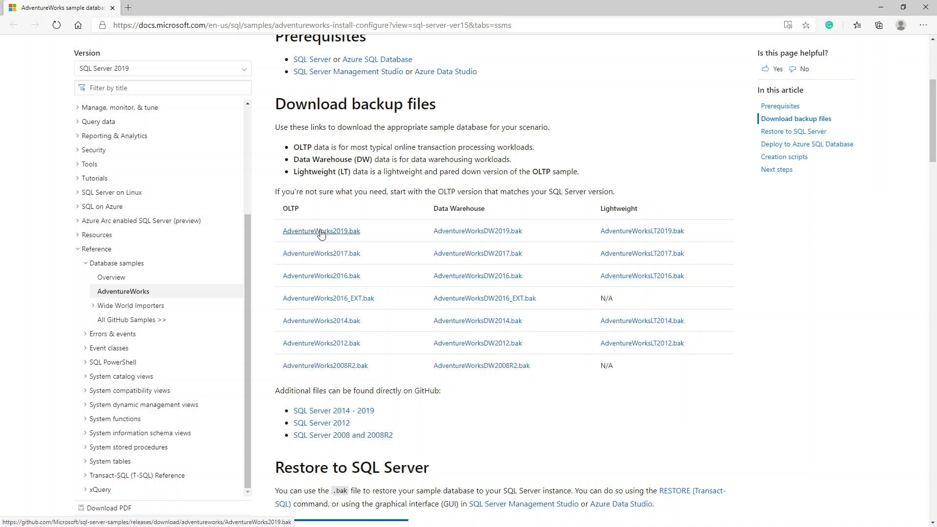
# Step: Try downloading the AdventureWorks2019.bak OLTP backup and cancel the download
pyautogui.click(321, 231)
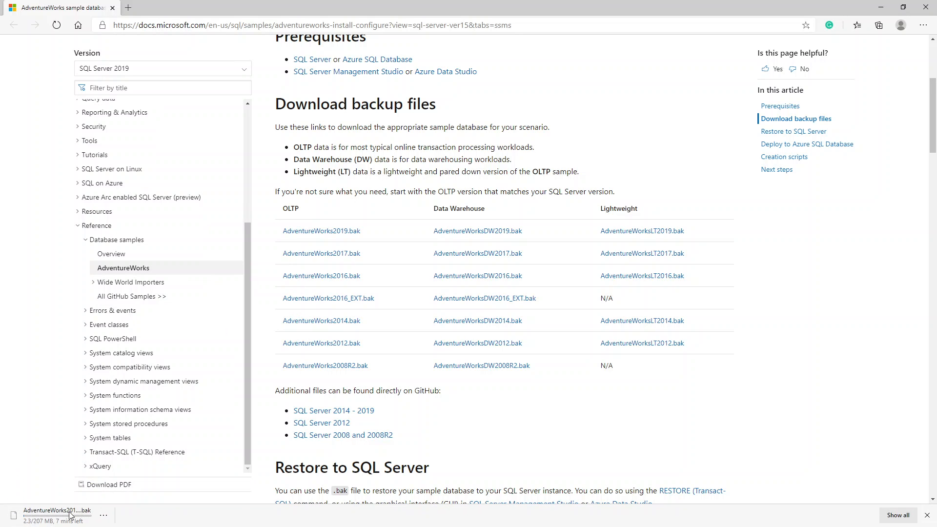
pyautogui.click(104, 515)
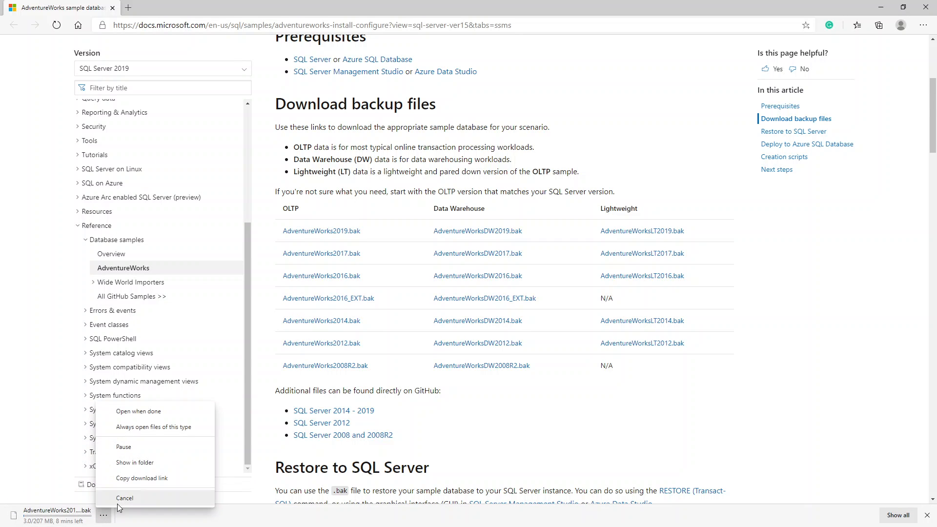
pyautogui.click(120, 498)
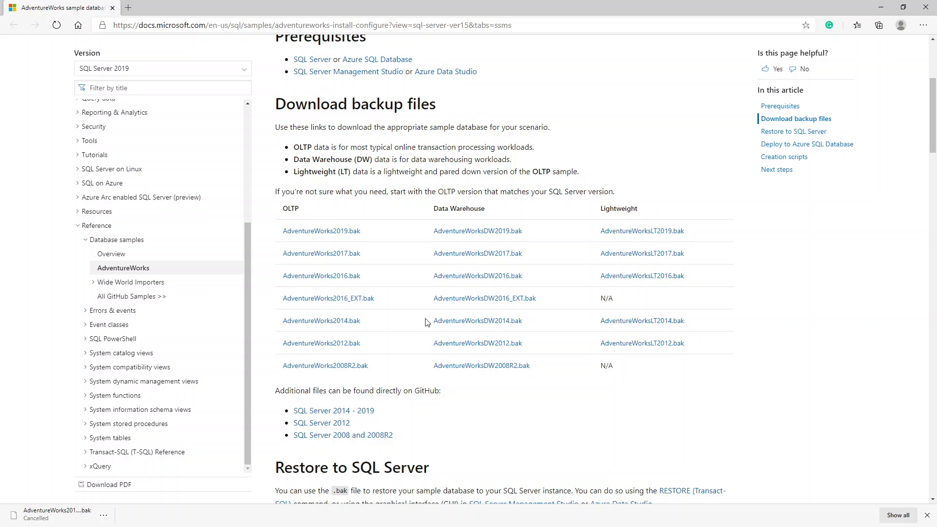
# Step: Try downloading the AdventureWorks OLTP Scripts Zip from the Creation scripts section and cancel the download
pyautogui.scroll(-9, 426, 322)
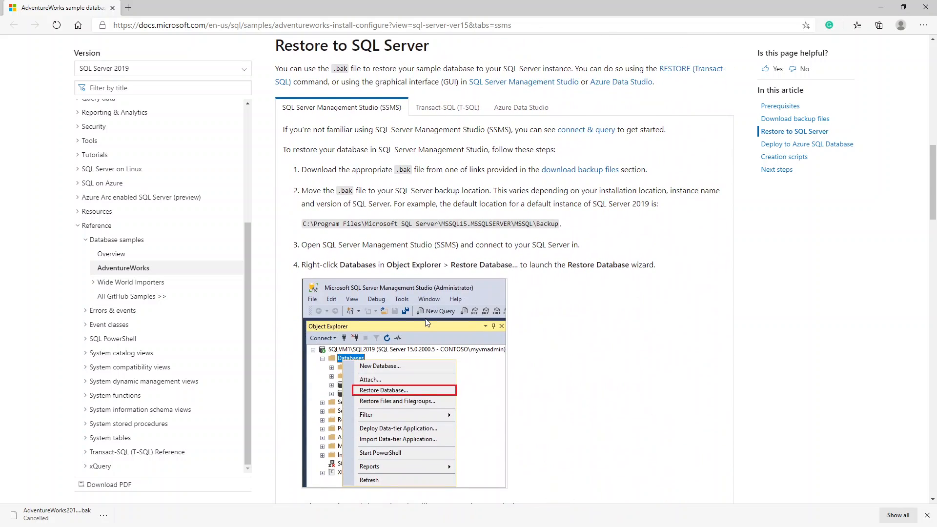
pyautogui.scroll(-15, 427, 322)
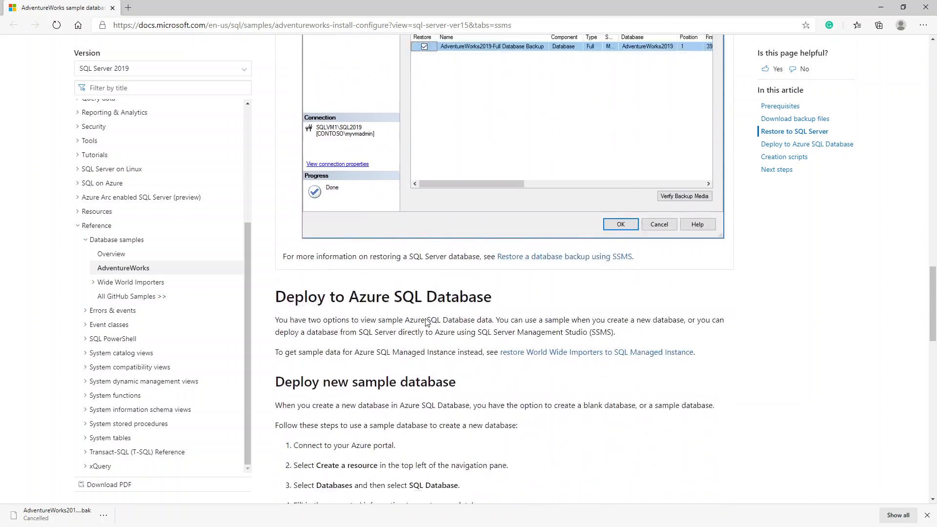
pyautogui.scroll(-16, 426, 322)
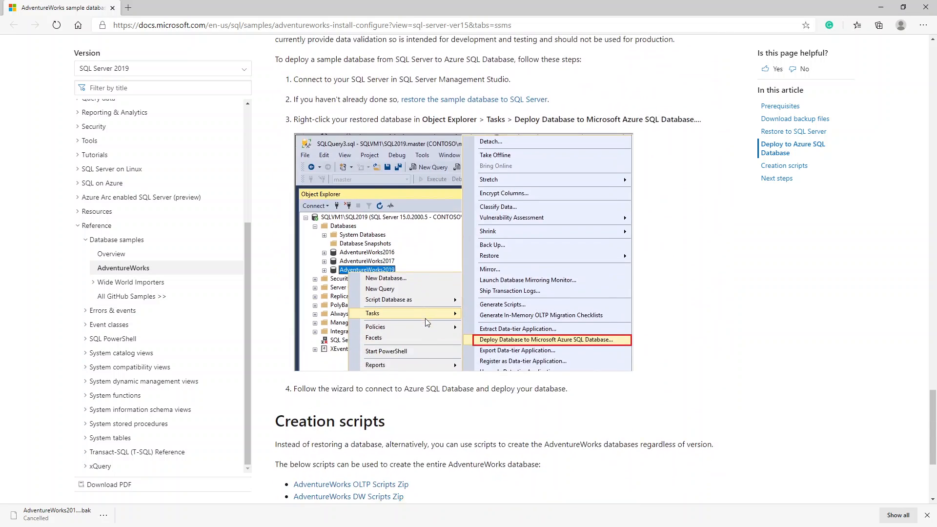
pyautogui.scroll(-4, 425, 322)
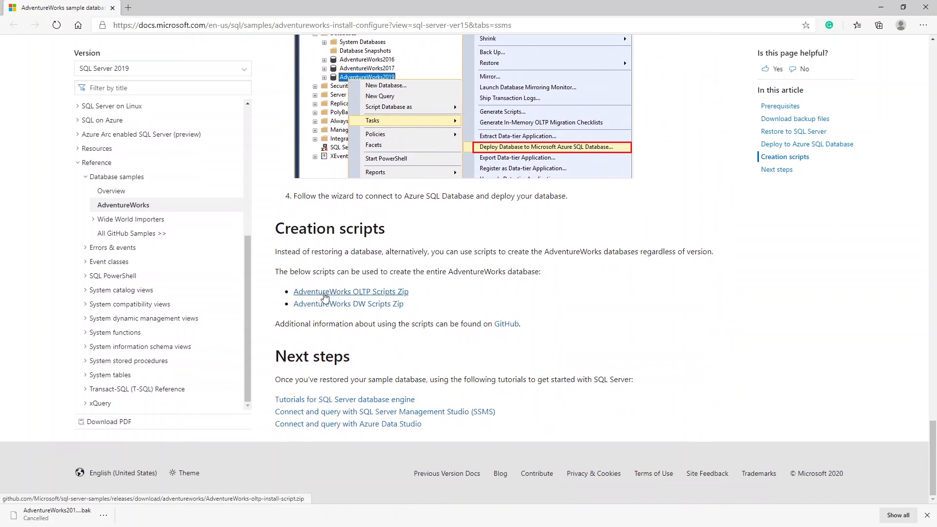
pyautogui.click(376, 292)
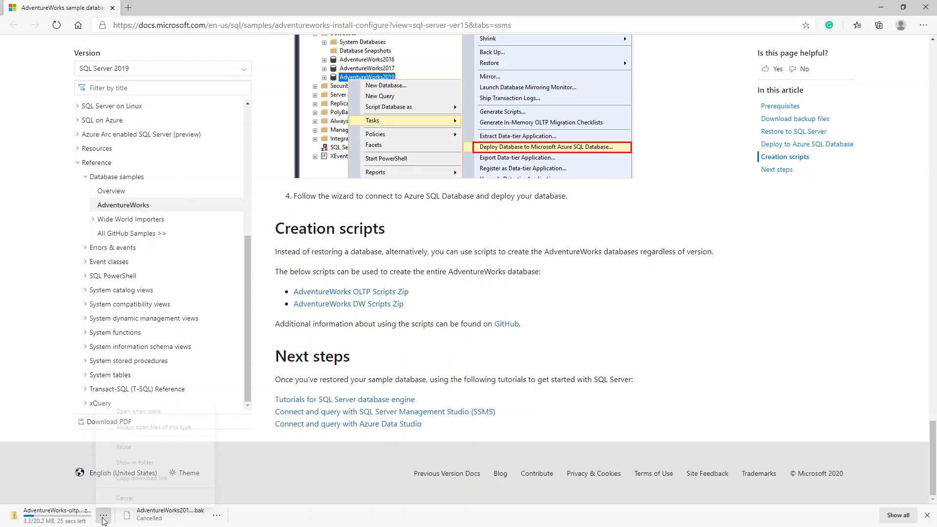
pyautogui.click(104, 515)
pyautogui.click(124, 497)
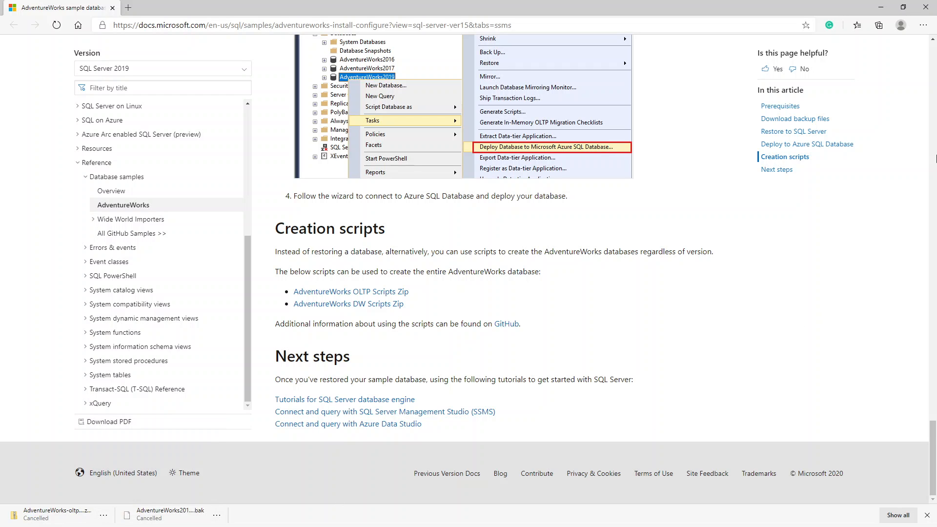
# Step: Switch to File Explorer, locate the instawdb script in Downloads' AdventureWorks-oltp-install-script folder, and minimise the browser and folder windows
pyautogui.click(344, 24)
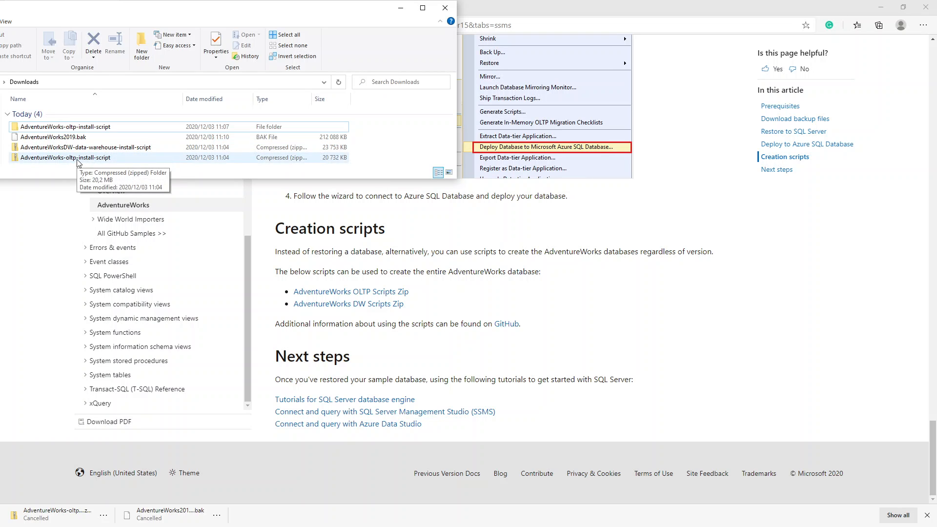
pyautogui.doubleClick(55, 128)
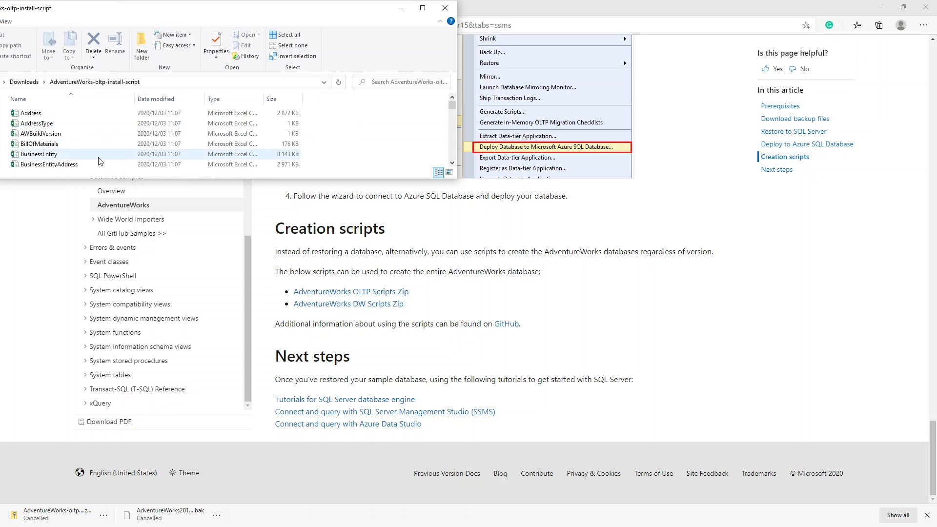
pyautogui.moveTo(123, 178); pyautogui.dragTo(146, 508)
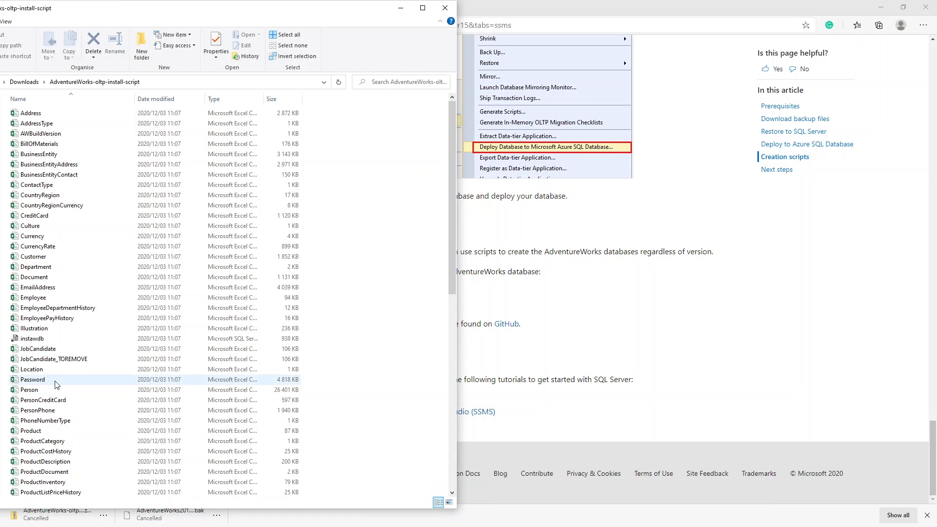
pyautogui.click(39, 340)
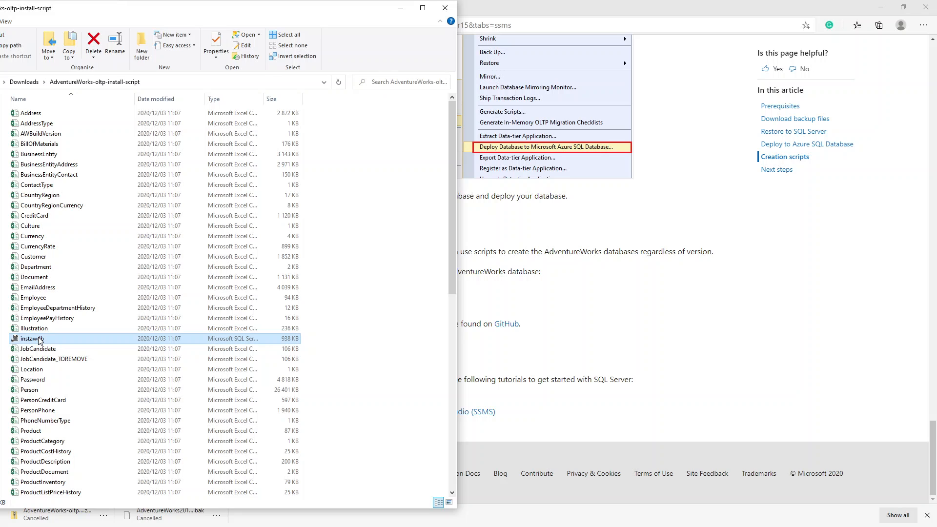
pyautogui.click(876, 9)
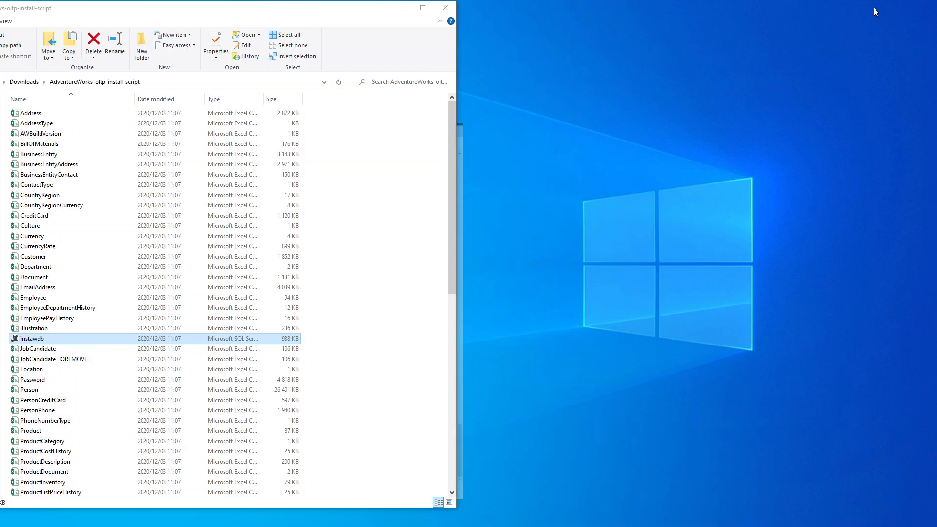
pyautogui.click(401, 8)
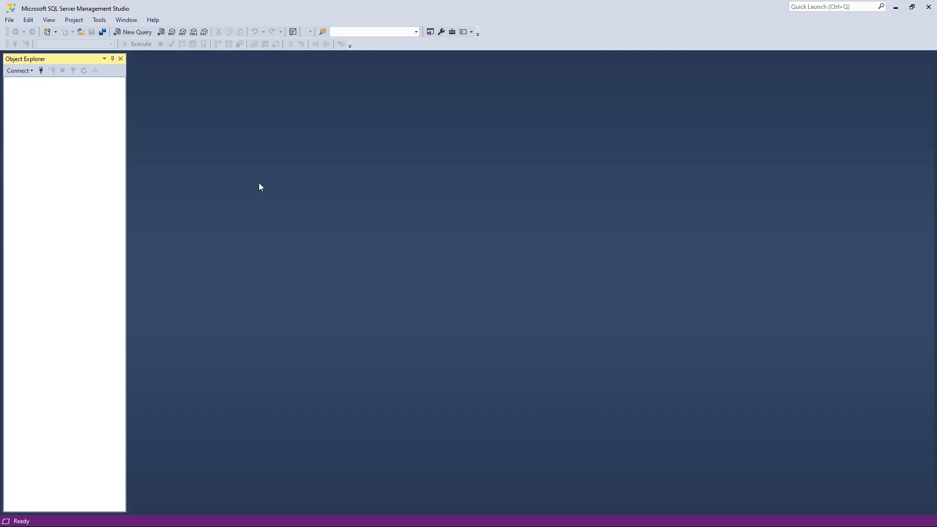
# Step: In SQL Server Management Studio, connect to the local SQLEXPRESS database engine with Windows Authentication and expand its system databases
pyautogui.click(9, 20)
pyautogui.click(20, 31)
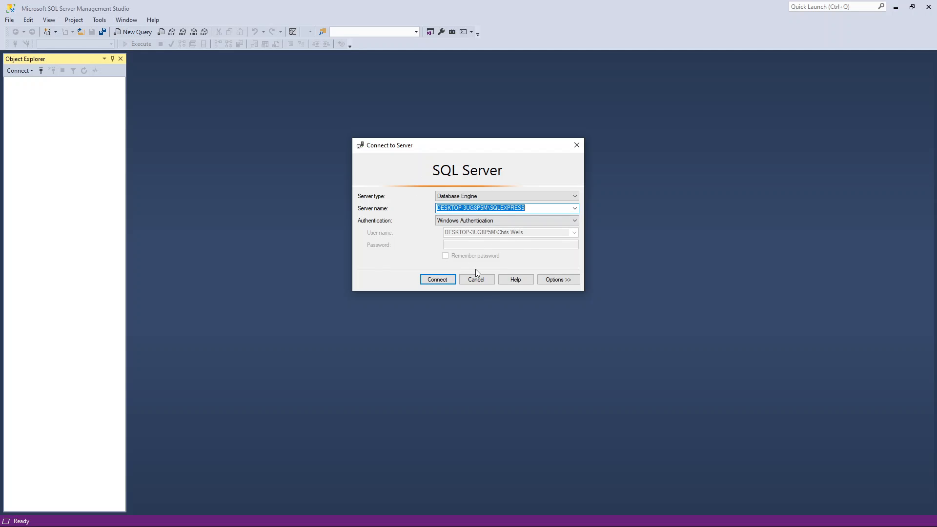
pyautogui.click(439, 280)
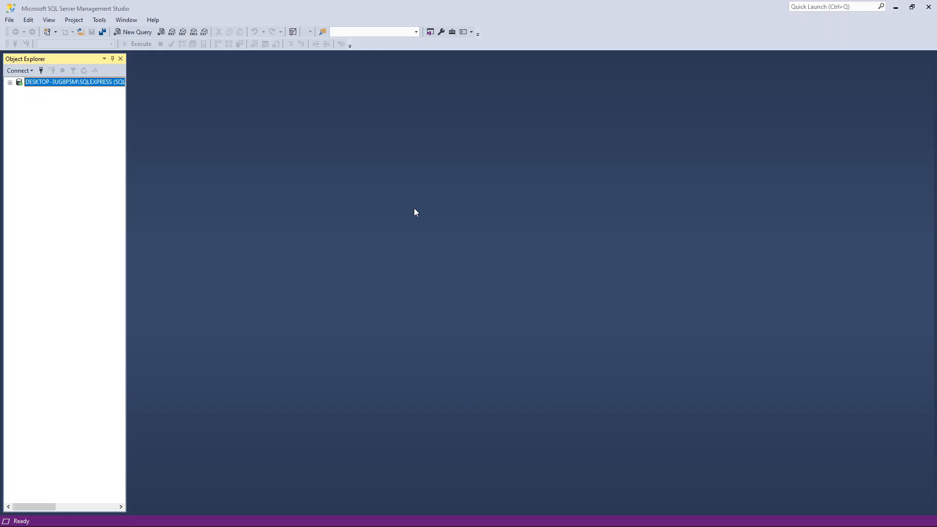
pyautogui.click(20, 91)
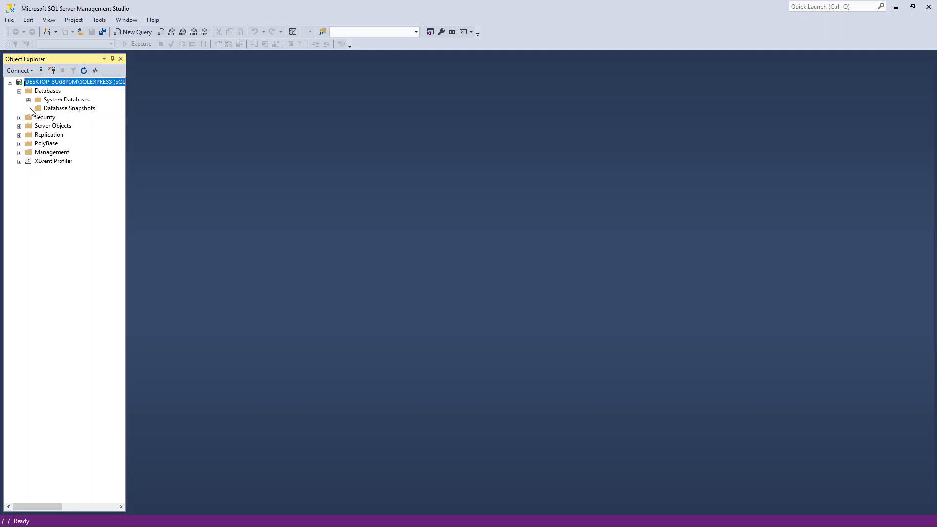
pyautogui.click(29, 100)
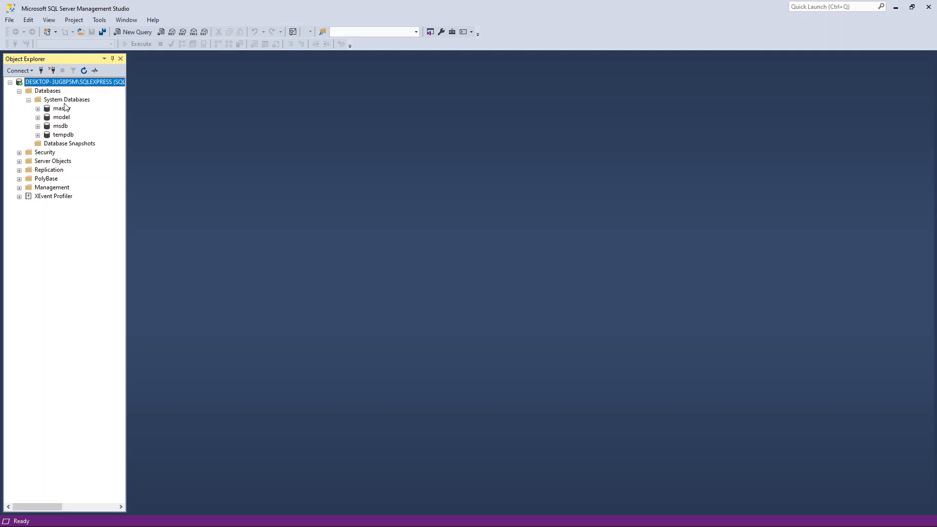
pyautogui.click(10, 20)
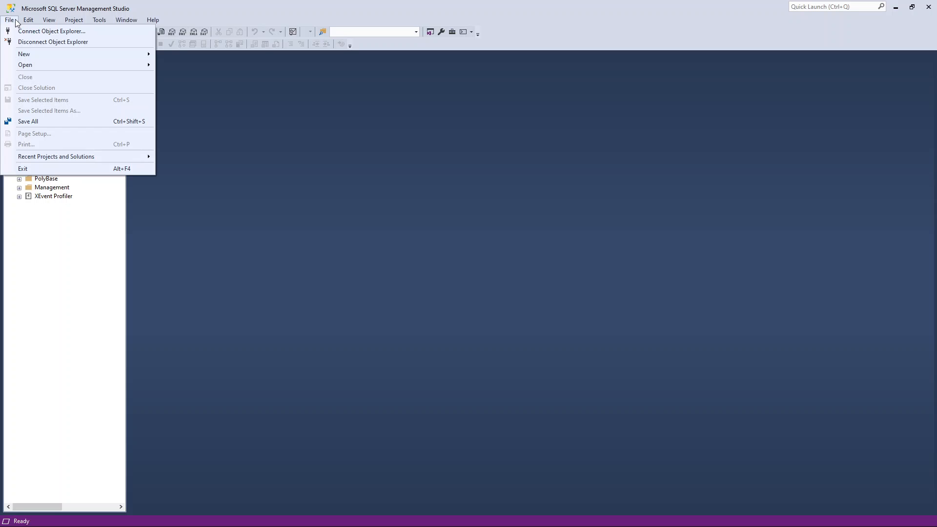
pyautogui.moveTo(32, 65)
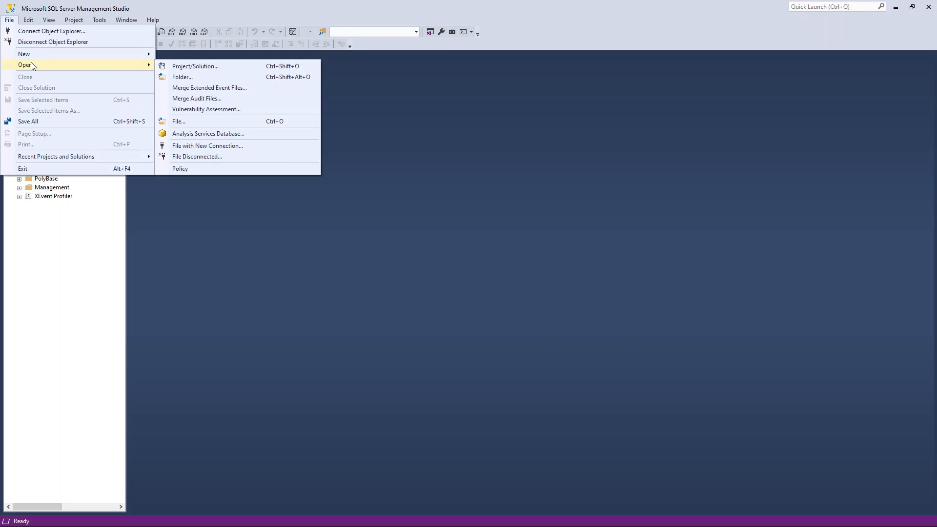
pyautogui.click(182, 68)
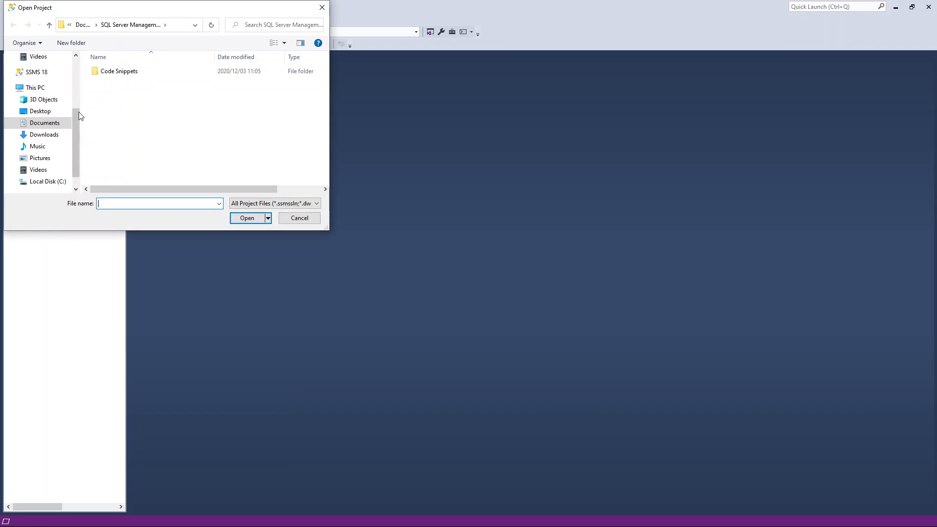
pyautogui.click(44, 134)
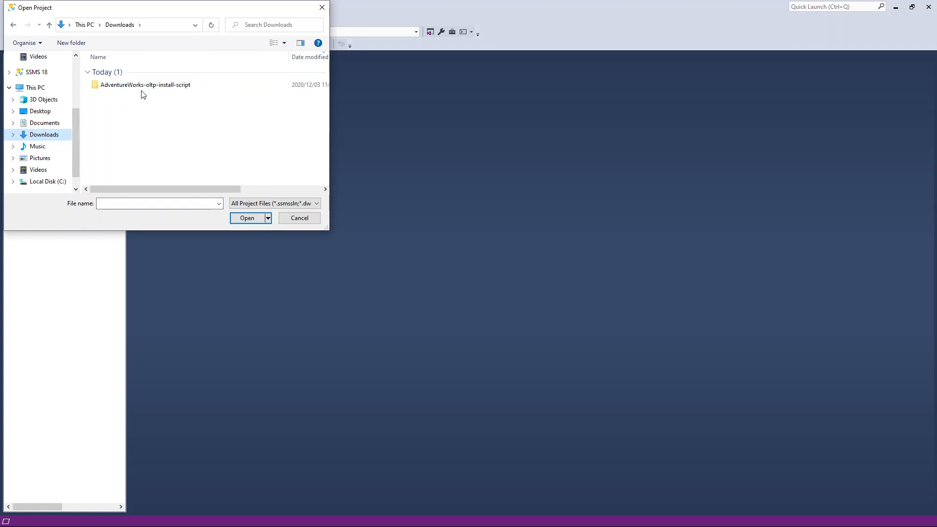
pyautogui.doubleClick(142, 87)
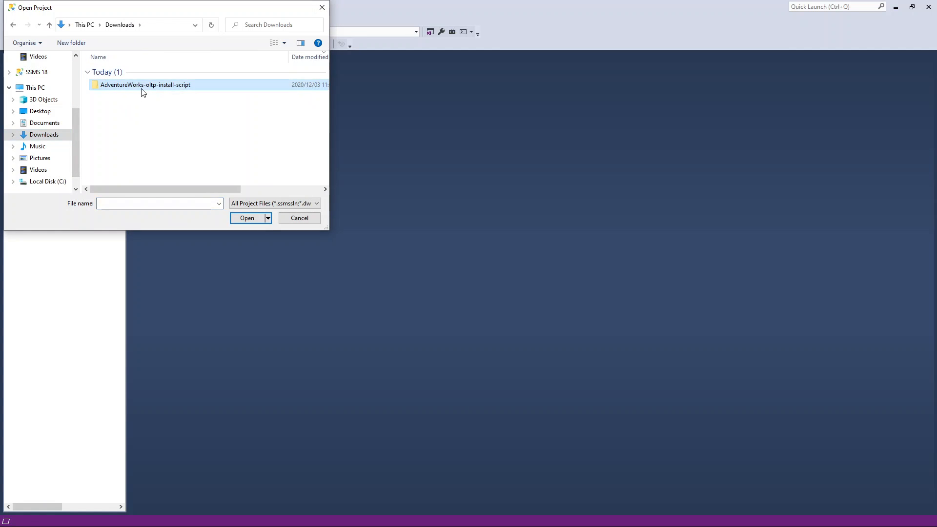
pyautogui.click(281, 205)
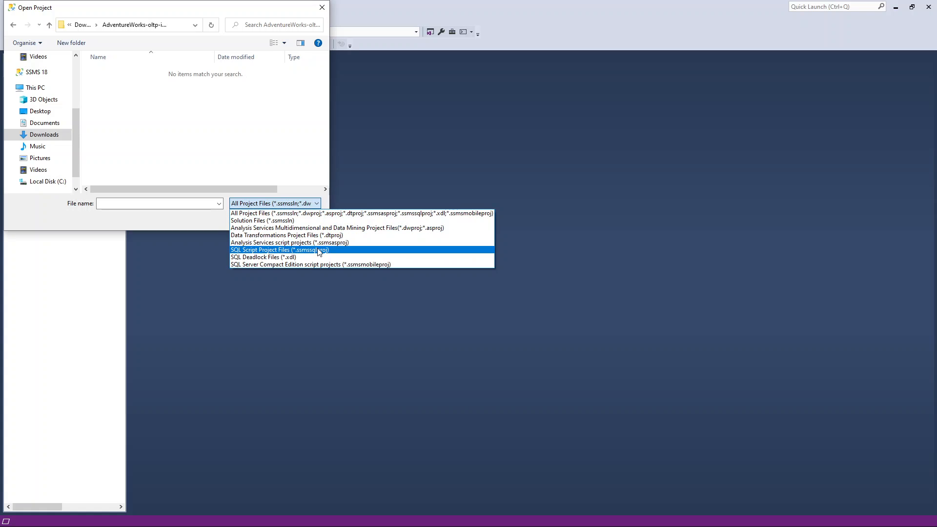
pyautogui.click(196, 220)
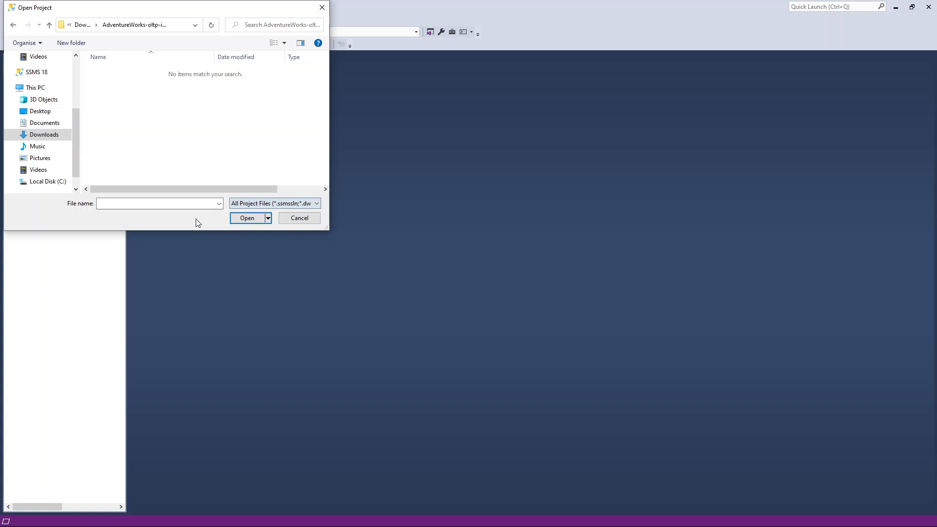
pyautogui.click(299, 221)
# Step: Start opening a file and browse to the AdventureWorks-oltp-install-script folder in Downloads
pyautogui.click(10, 20)
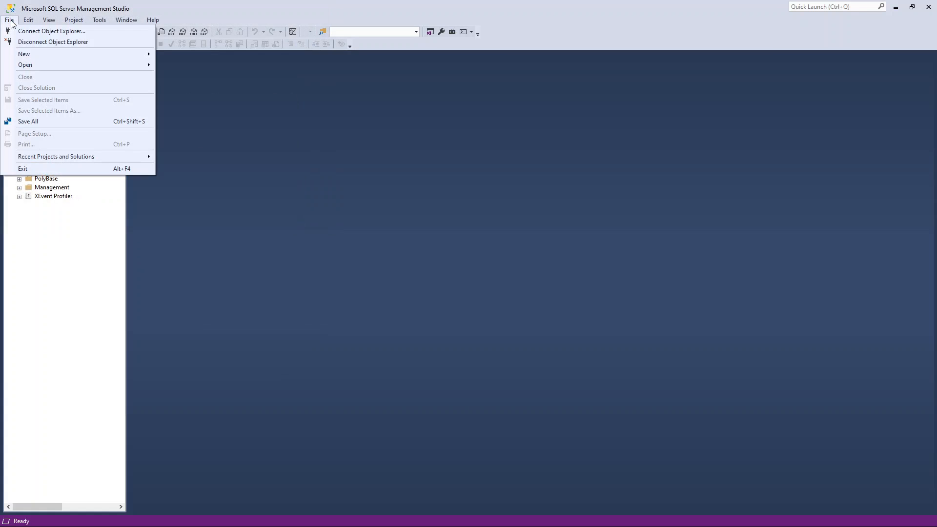
pyautogui.moveTo(47, 68)
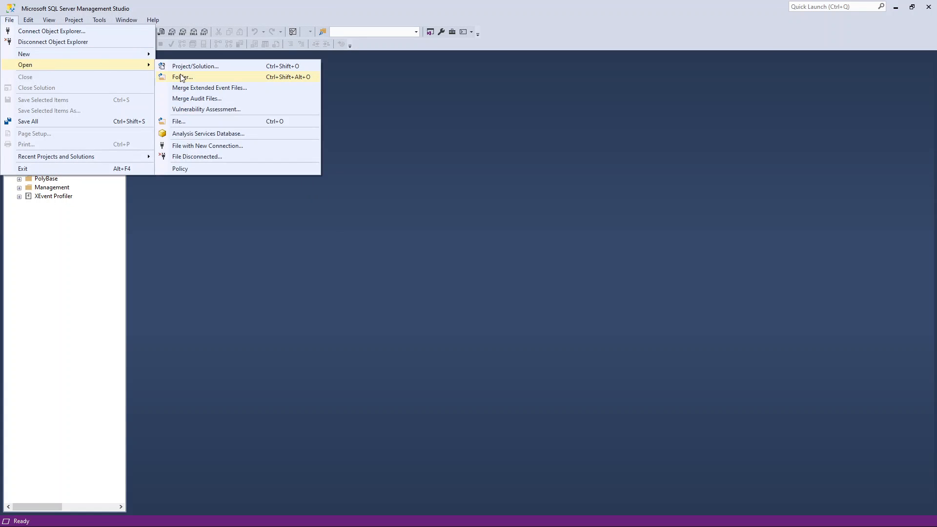
pyautogui.click(189, 123)
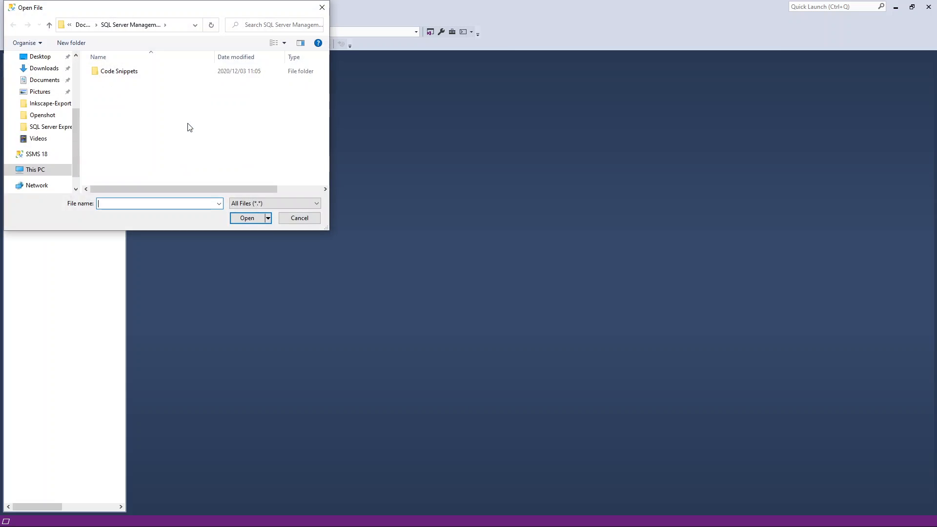
pyautogui.click(44, 135)
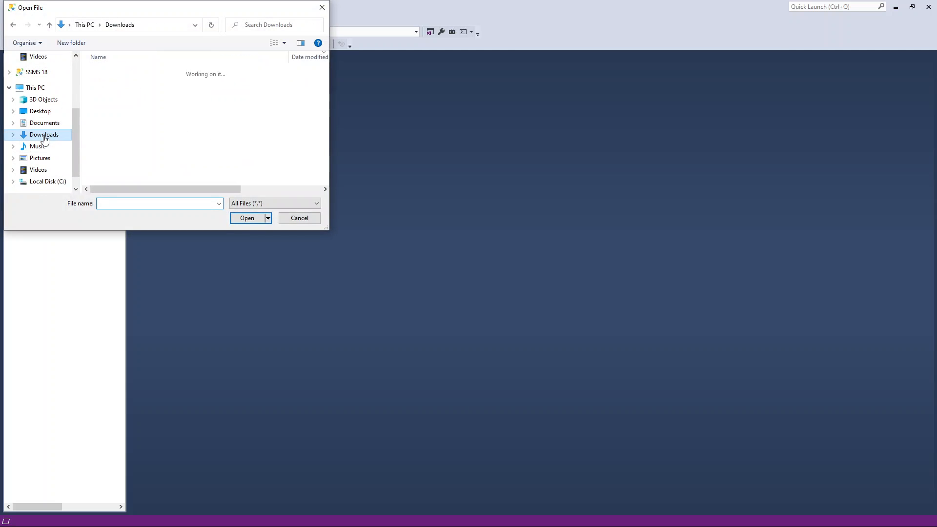
pyautogui.doubleClick(123, 117)
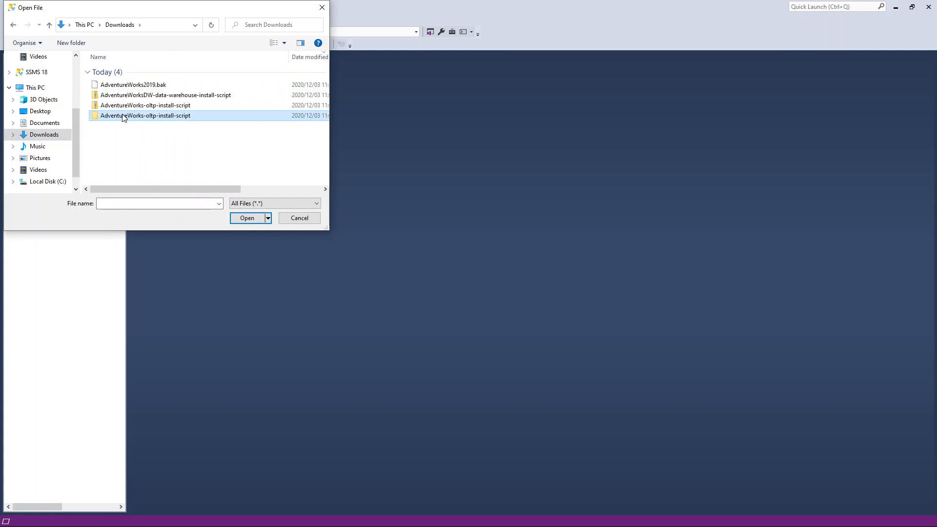
# Step: Filter the file list to SQL Server files (*.sql) and open the instawdb script from the AdventureWorks-oltp-install-script folder
pyautogui.scroll(-6, 142, 135)
pyautogui.scroll(-3, 143, 135)
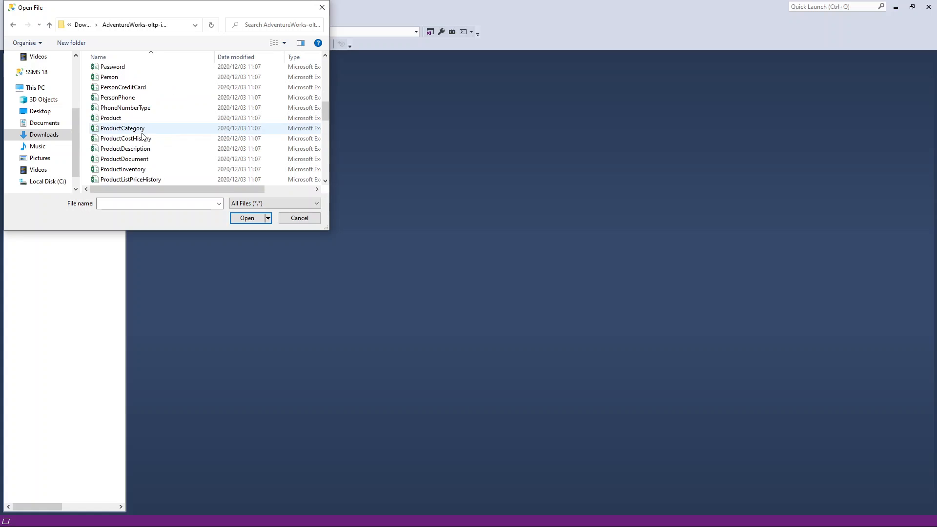
pyautogui.scroll(2, 143, 132)
pyautogui.click(120, 79)
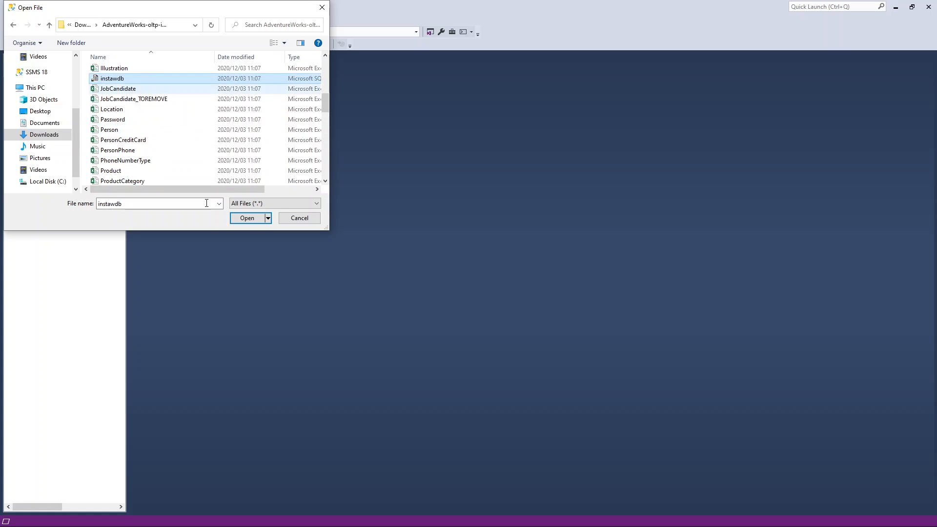
pyautogui.click(271, 203)
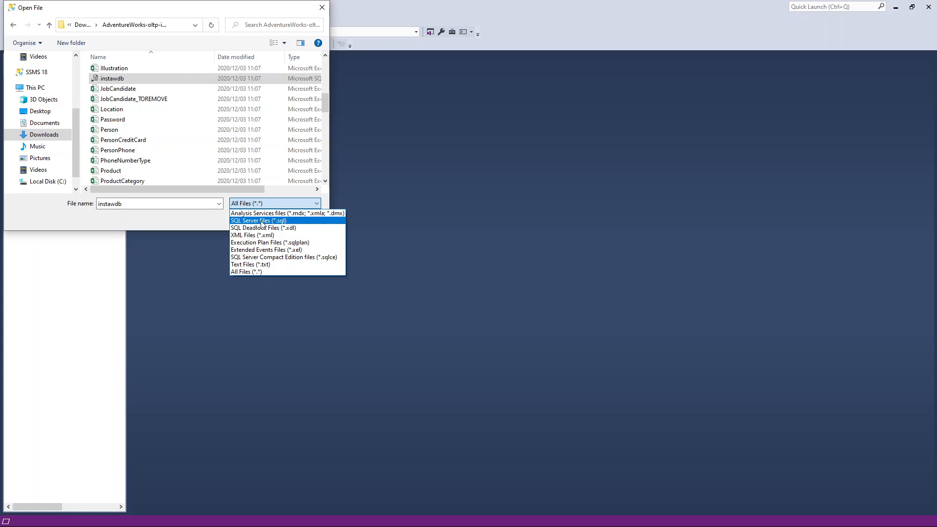
pyautogui.click(265, 223)
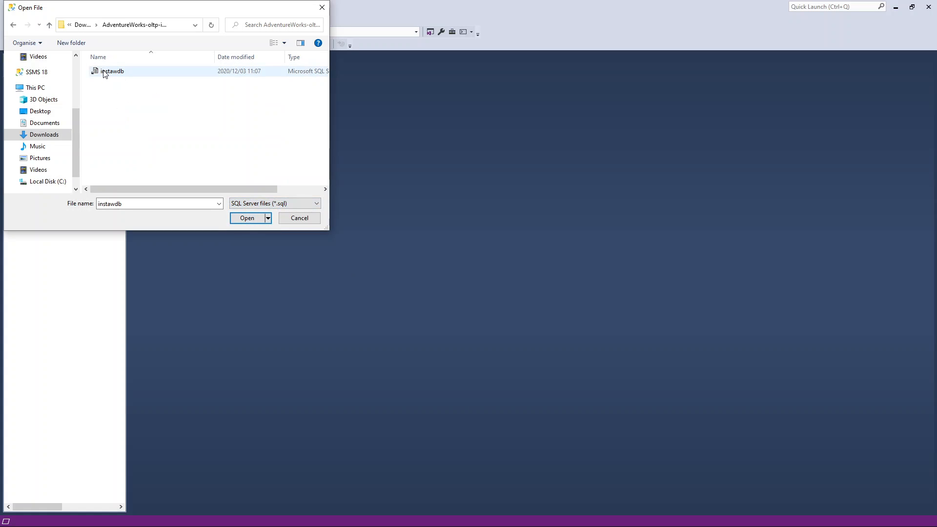
pyautogui.click(247, 218)
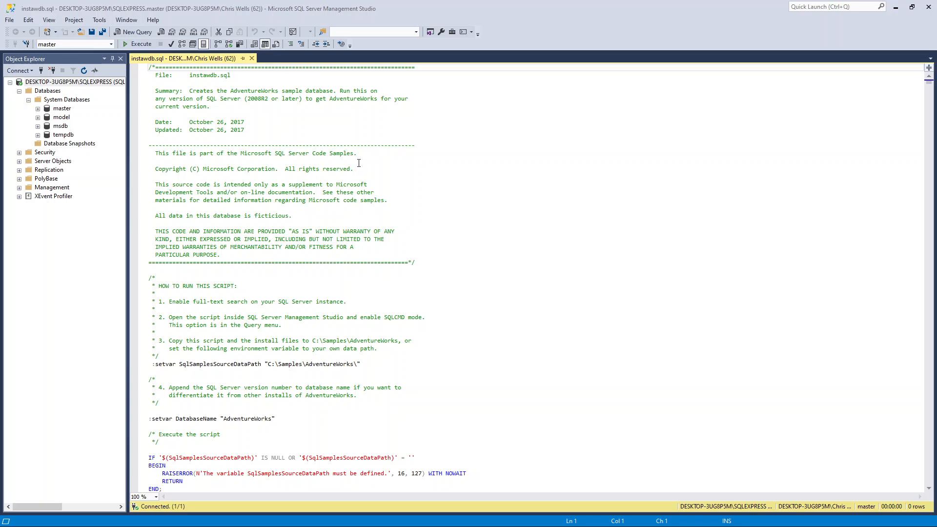
# Step: Look through the opened instawdb script and try to execute it against the master database
pyautogui.scroll(-14, 359, 163)
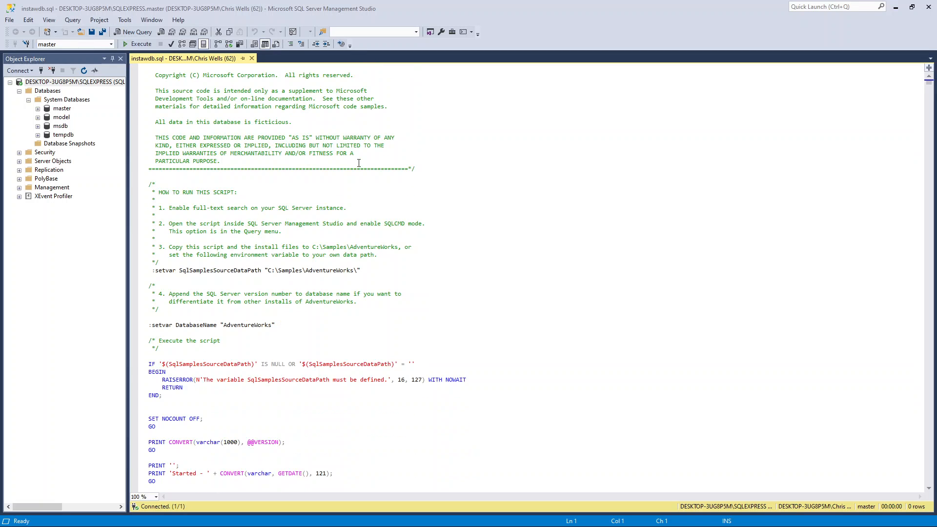
pyautogui.scroll(-20, 359, 163)
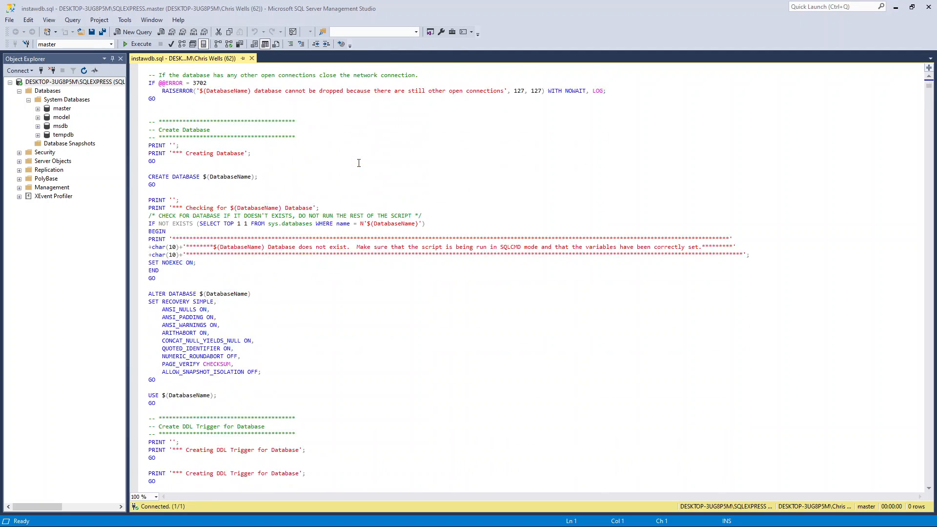
pyautogui.scroll(-20, 359, 163)
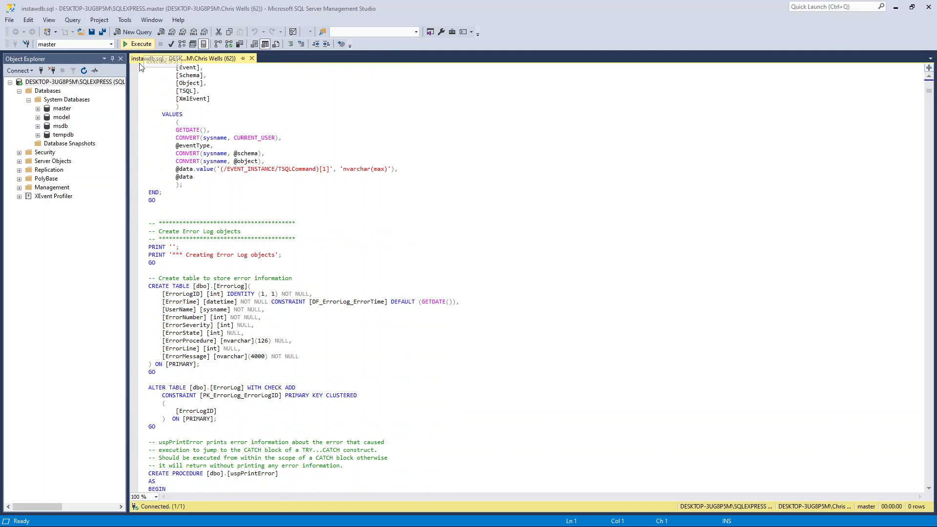
pyautogui.scroll(-20, 339, 172)
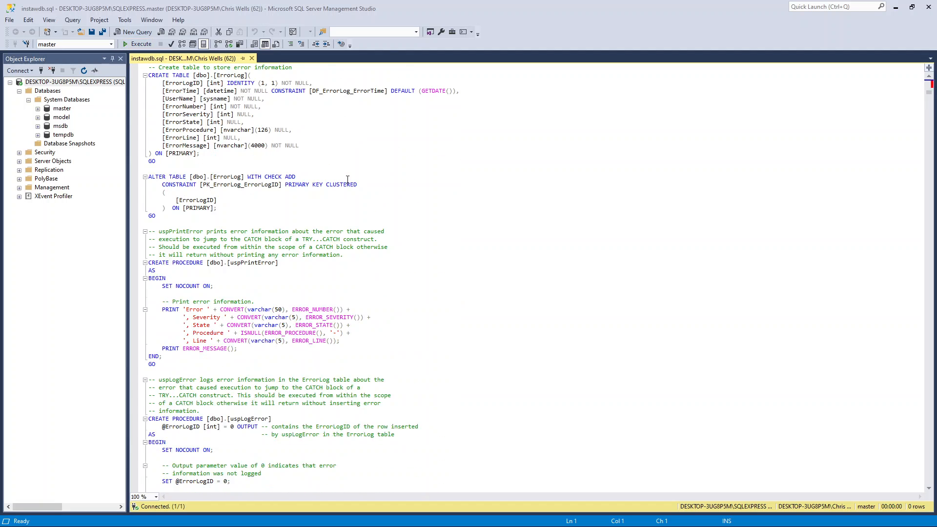
pyautogui.scroll(-10, 348, 184)
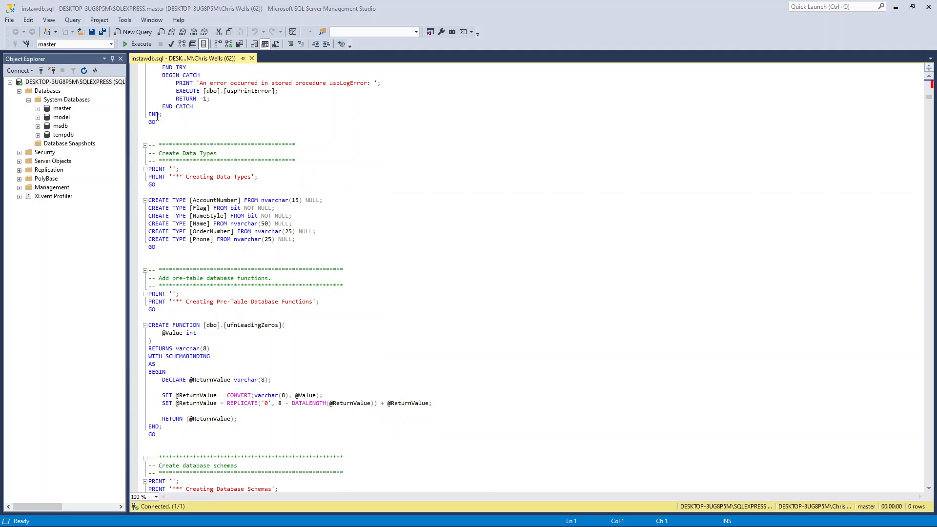
pyautogui.click(142, 46)
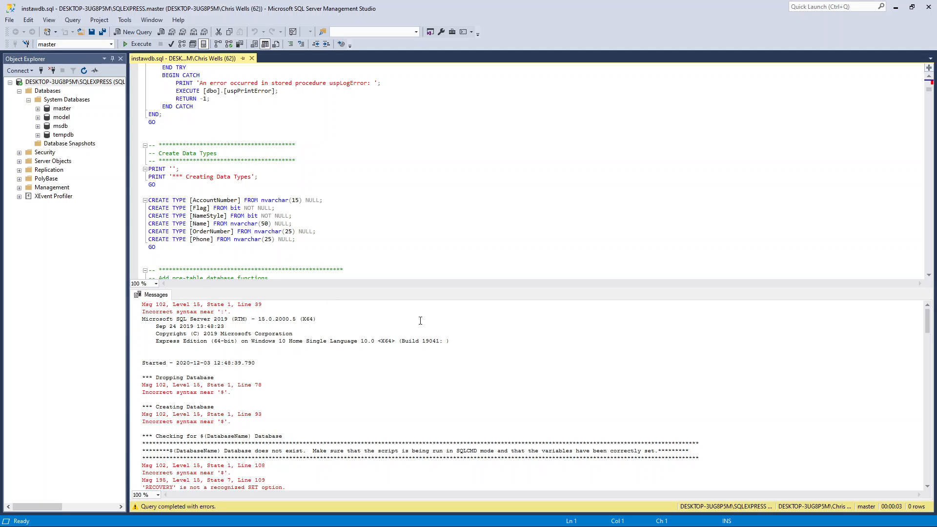
# Step: Examine the script's execution messages, go back over its code to the header, and close the instawdb script
pyautogui.scroll(-1, 420, 321)
pyautogui.scroll(1, 420, 321)
pyautogui.scroll(-8, 420, 321)
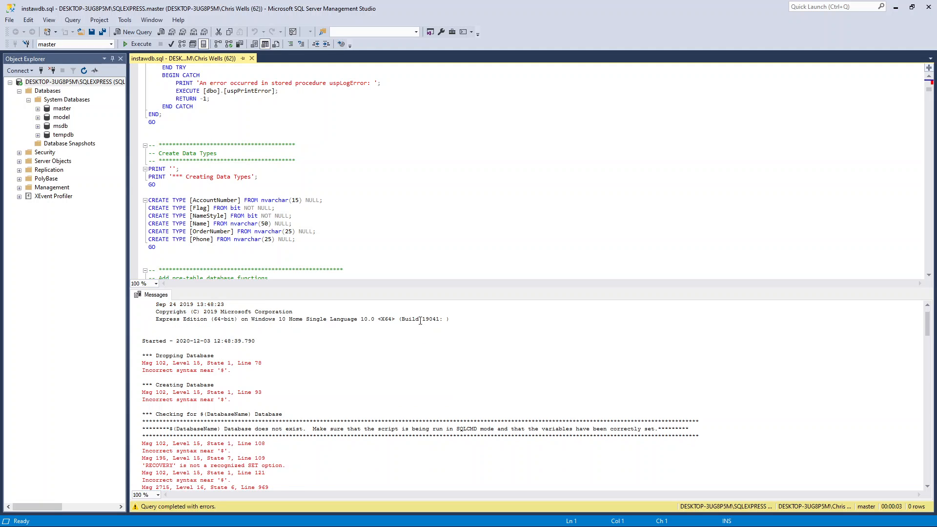
pyautogui.scroll(-10, 420, 321)
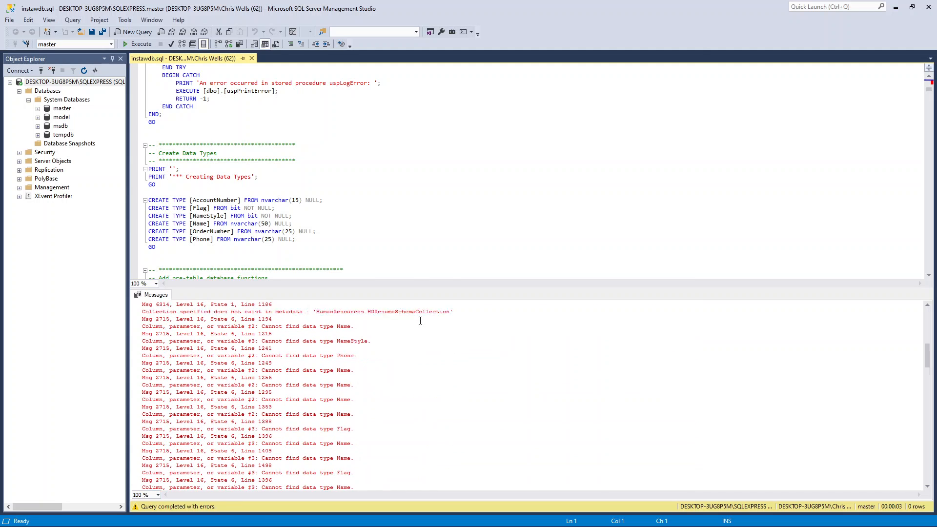
pyautogui.scroll(15, 421, 321)
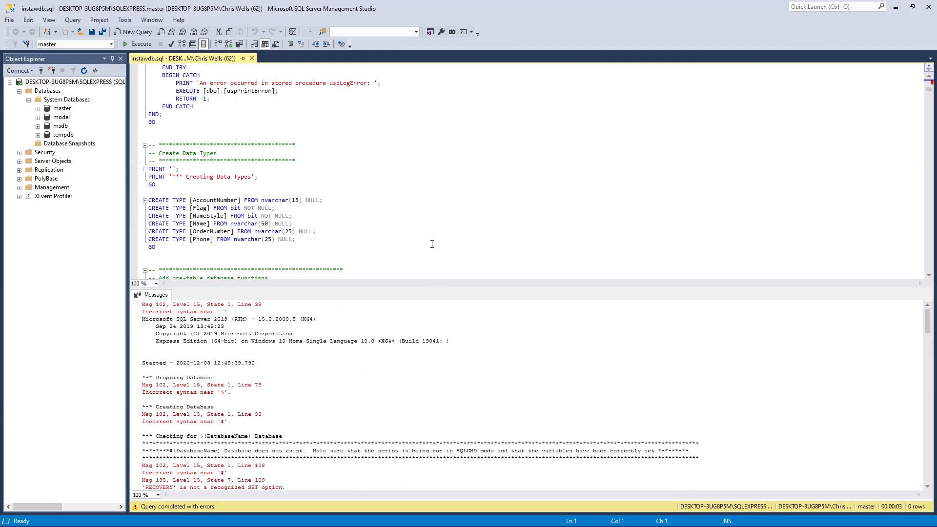
pyautogui.scroll(20, 432, 244)
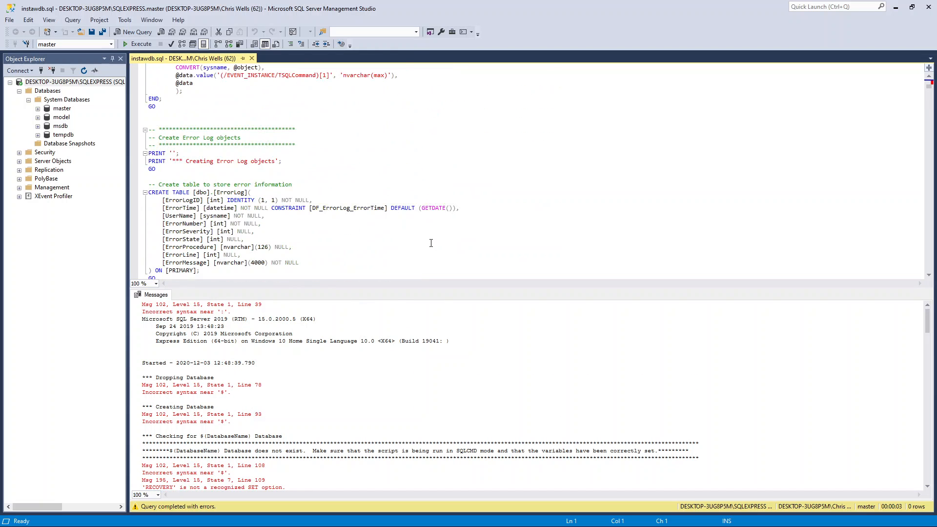
pyautogui.scroll(20, 431, 243)
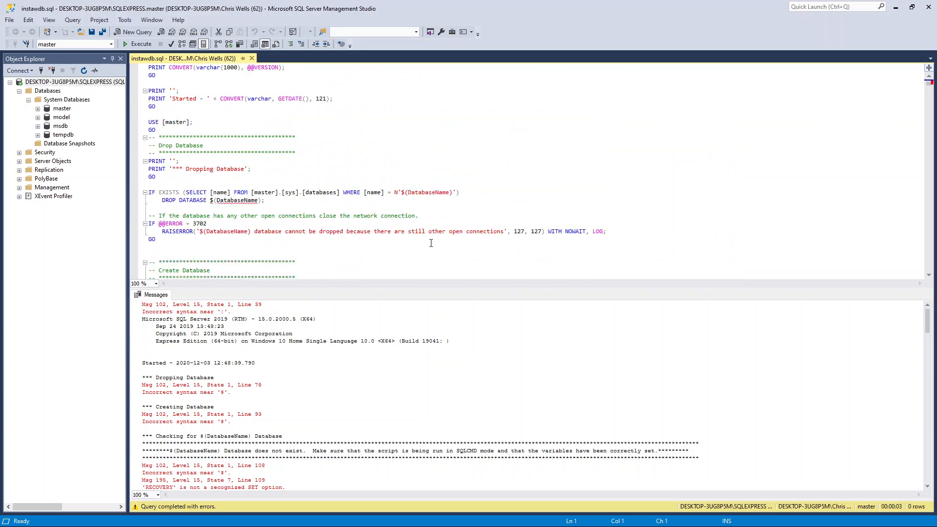
pyautogui.scroll(15, 431, 243)
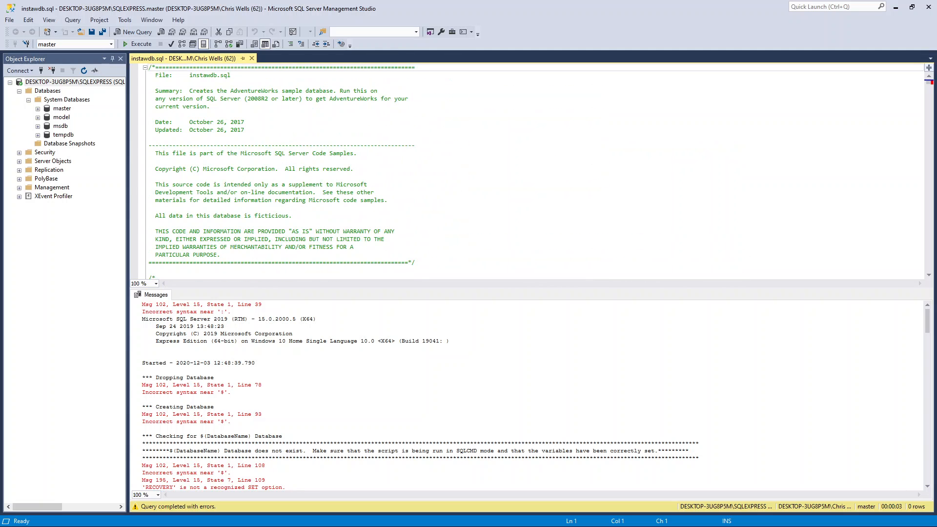
pyautogui.hotkey('ctrl', 'F4')
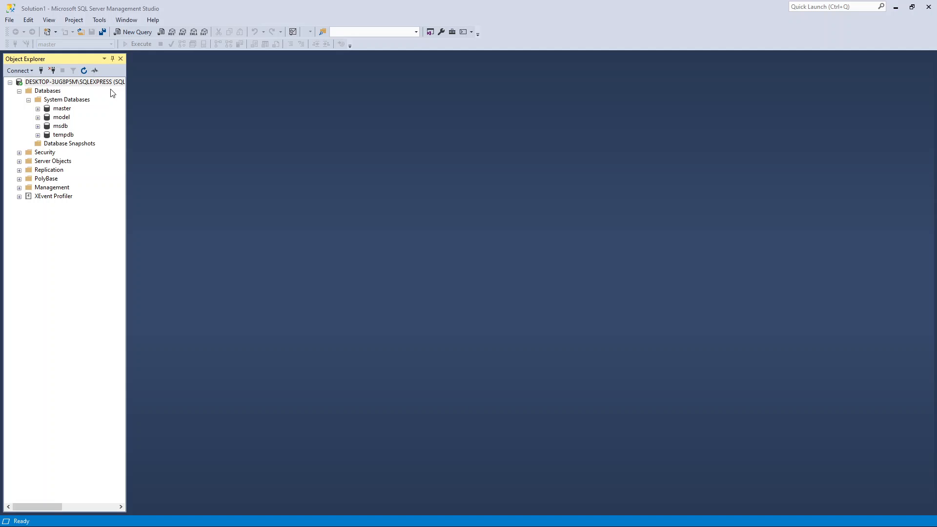
# Step: Start restoring a database with a device as the source and begin adding a backup file of media type File
pyautogui.rightClick(52, 93)
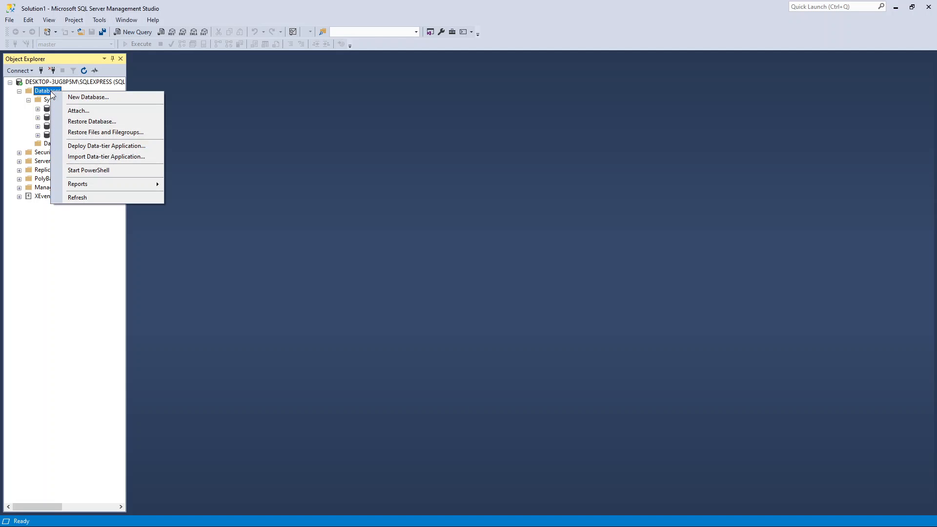
pyautogui.click(86, 123)
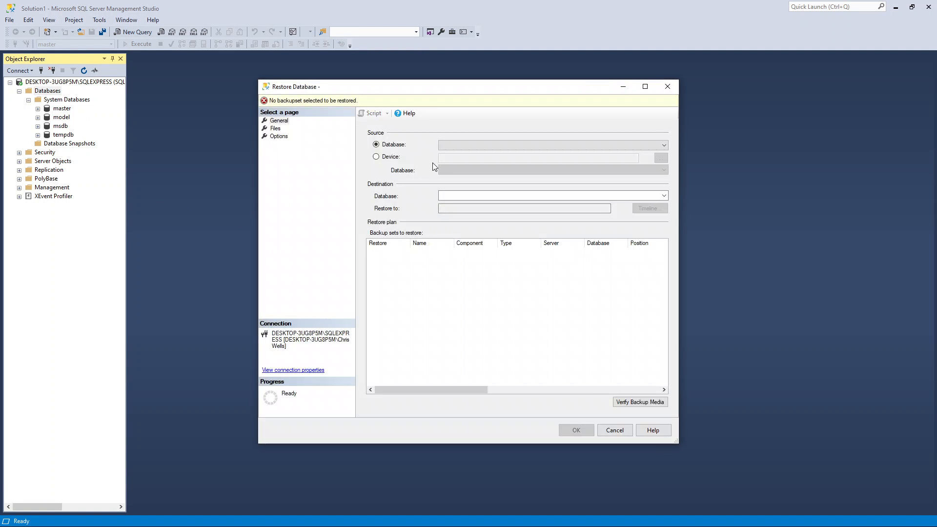
pyautogui.click(386, 157)
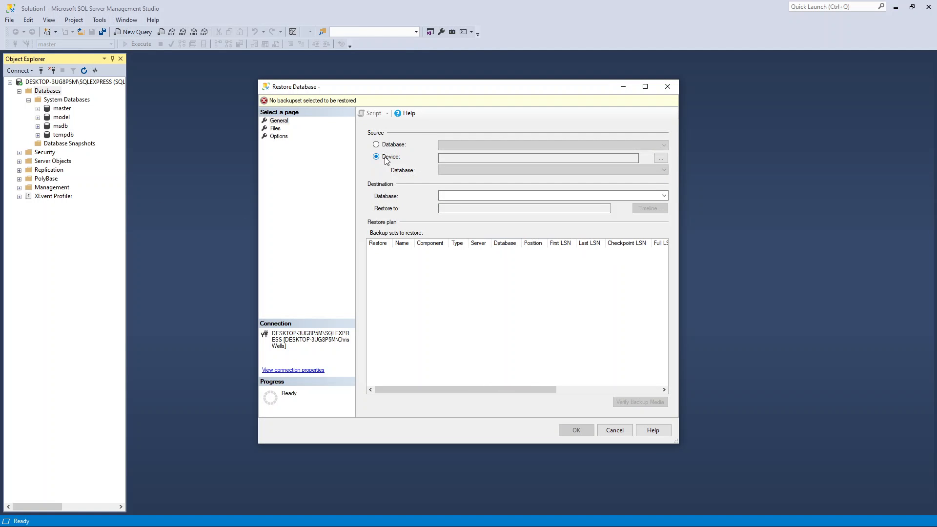
pyautogui.click(660, 159)
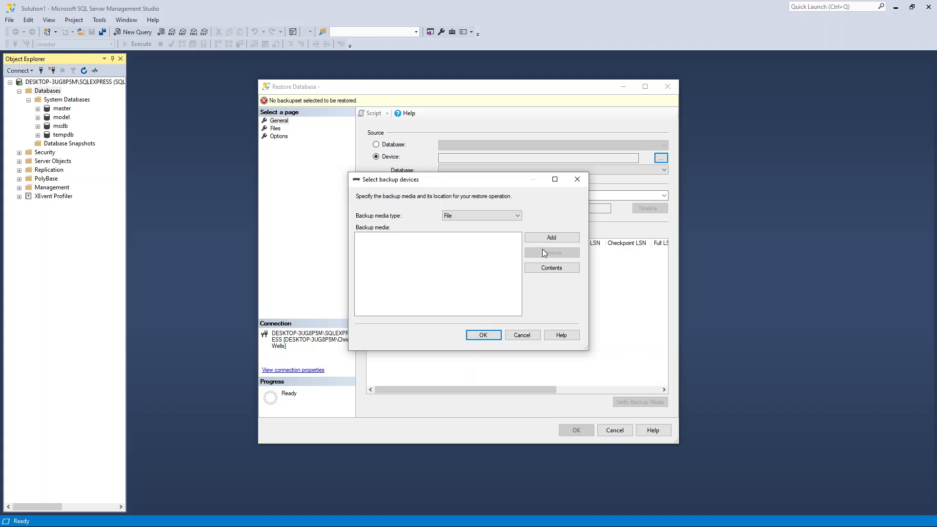
pyautogui.click(547, 238)
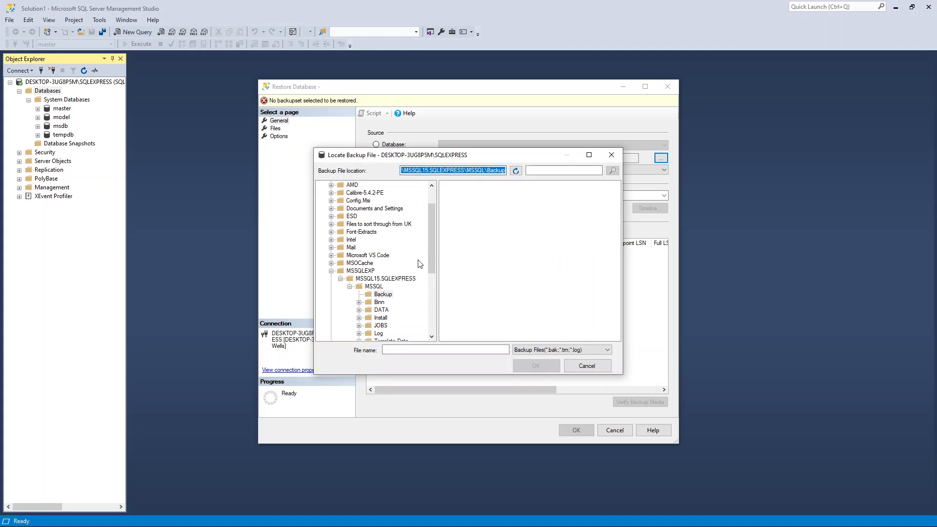
# Step: Try to browse for the backup file in the personal user folder under C:\Users
pyautogui.scroll(2, 432, 251)
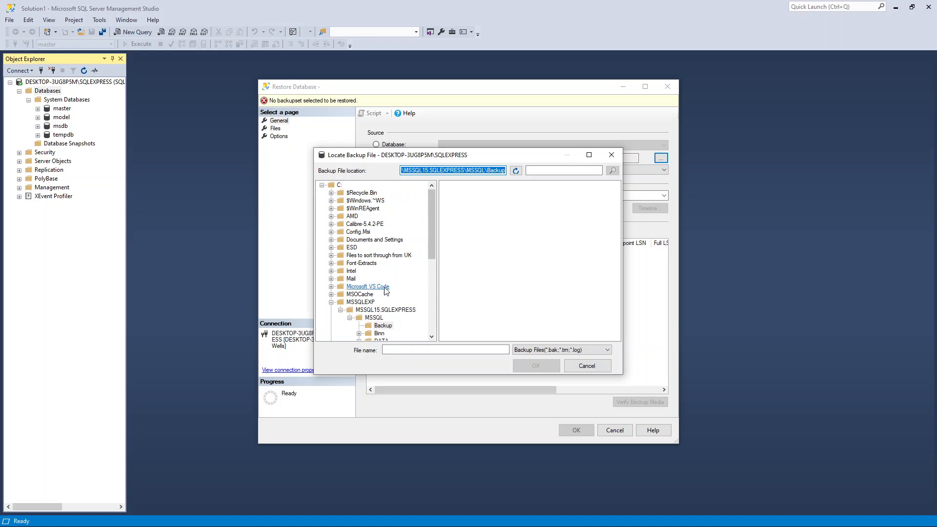
pyautogui.click(331, 303)
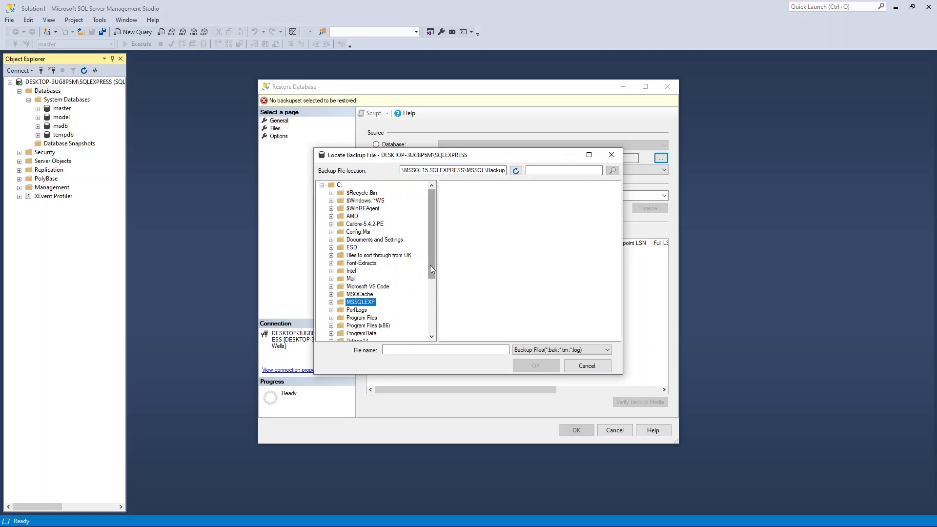
pyautogui.moveTo(430, 265); pyautogui.dragTo(431, 334)
pyautogui.click(331, 318)
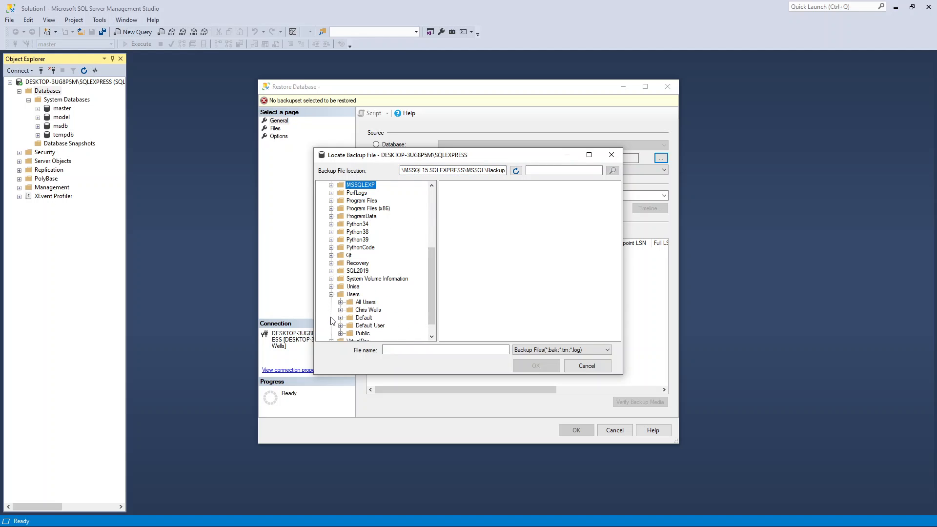
pyautogui.click(342, 312)
pyautogui.click(373, 311)
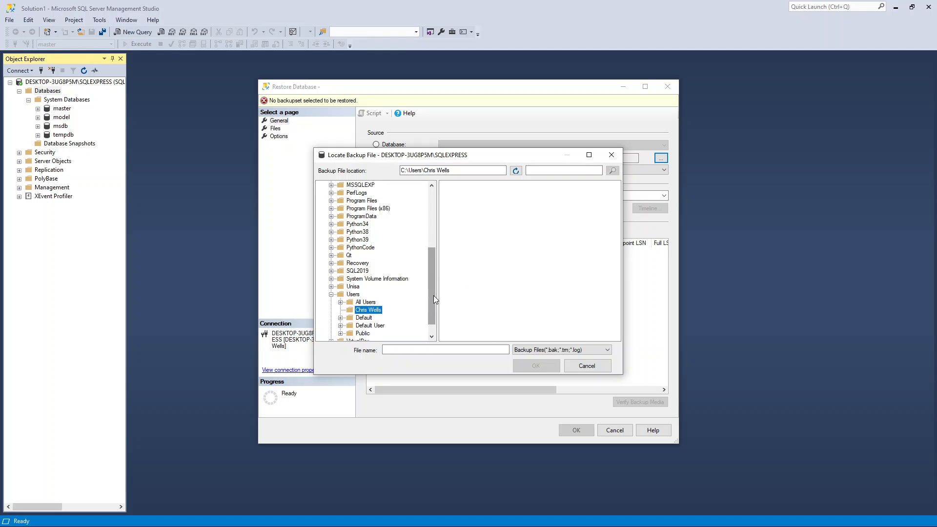
pyautogui.scroll(-1, 433, 295)
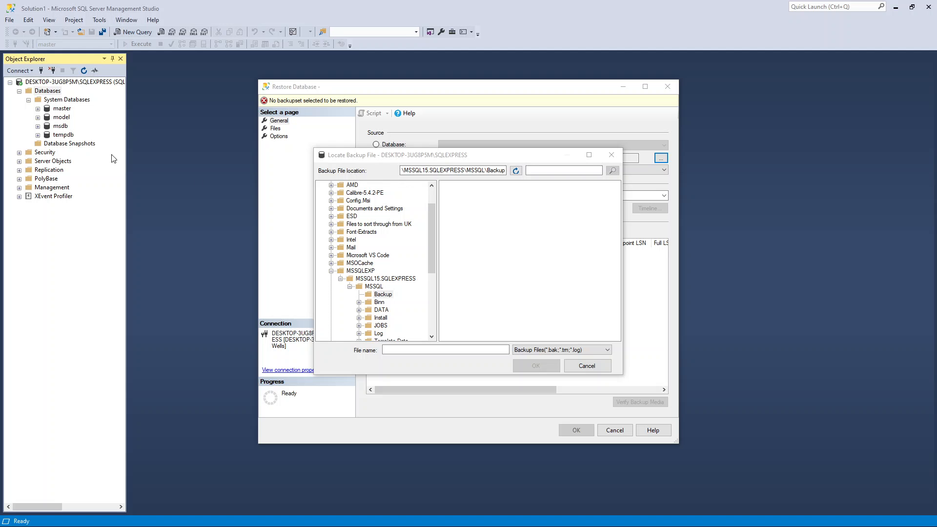
# Step: Copy the instance's default backup folder path from the backup file location and switch to File Explorer
pyautogui.click(465, 170)
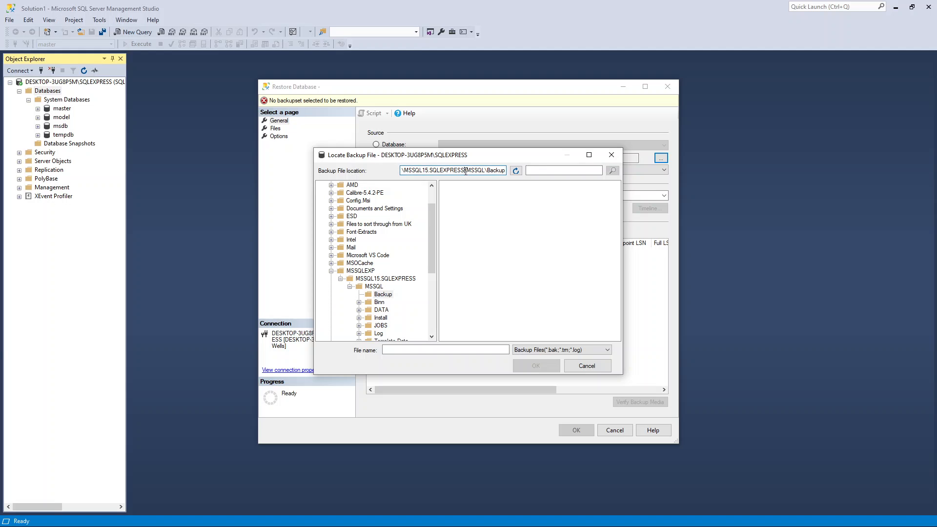
pyautogui.doubleClick(445, 169)
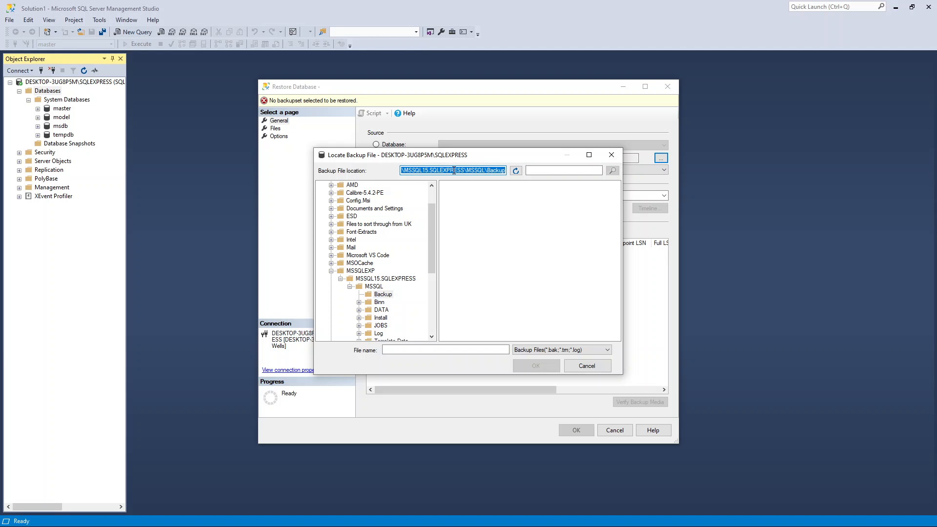
pyautogui.hotkey('alt', 'Tab')
# Step: Go to the copied path C:\MSSQLEXP\MSSQL15.SQLEXPRESS\MSSQL\Backup and grant permanent access to the Backup folder
pyautogui.moveTo(359, 115); pyautogui.dragTo(567, 118)
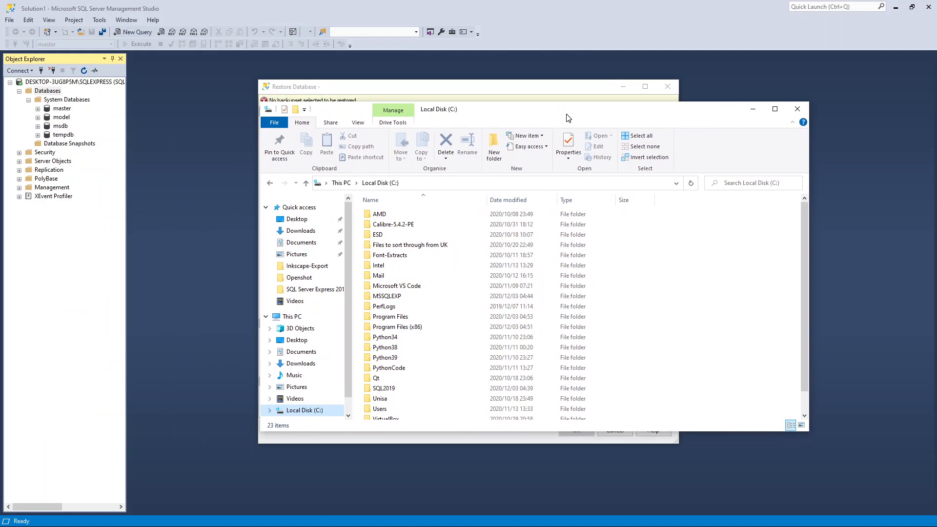
pyautogui.click(432, 183)
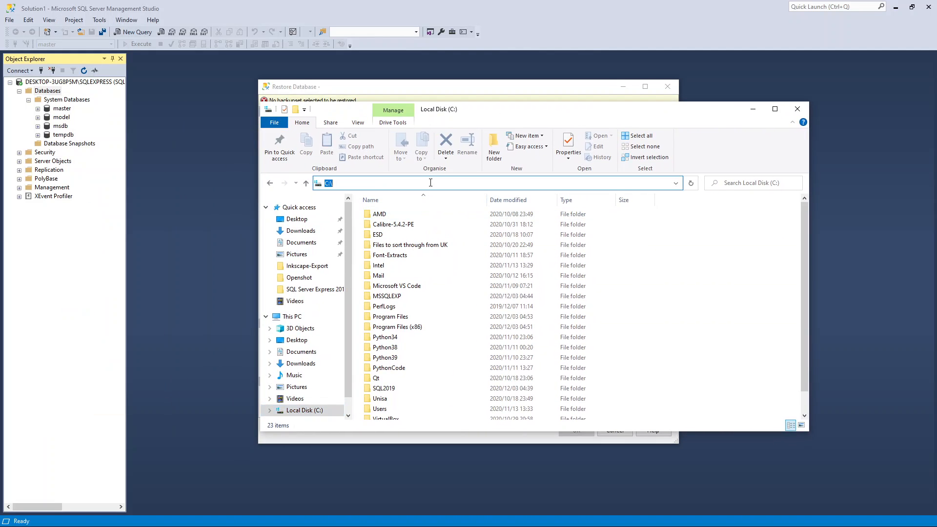
pyautogui.rightClick(431, 183)
pyautogui.click(453, 224)
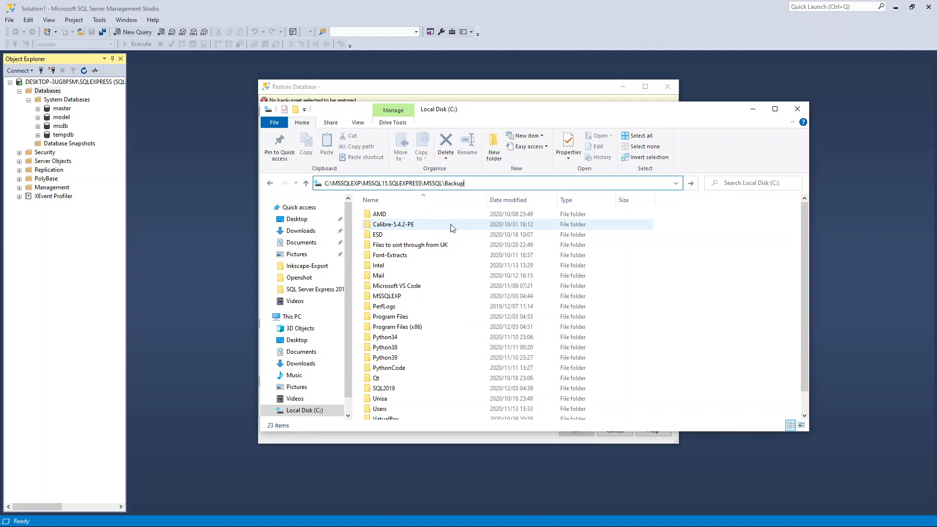
pyautogui.press('Return')
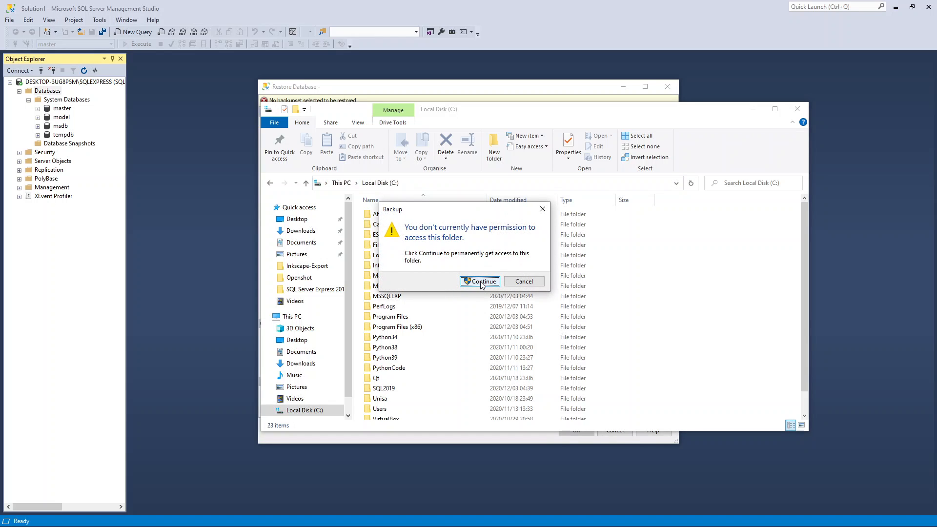
pyautogui.click(482, 283)
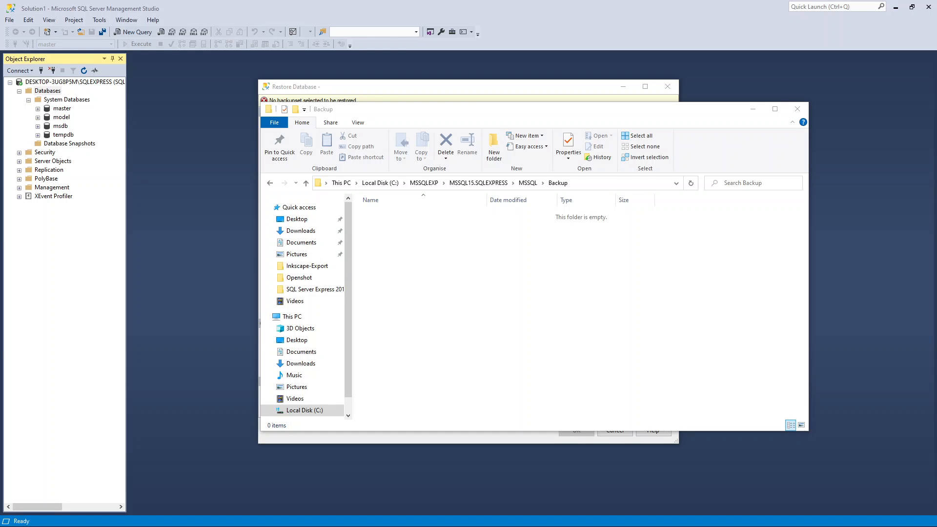
# Step: Copy AdventureWorks2019.bak from the Downloads folder into the instance's MSSQL\Backup folder
pyautogui.moveTo(0, 54); pyautogui.dragTo(263, 22)
pyautogui.click(178, 143)
pyautogui.rightClick(178, 143)
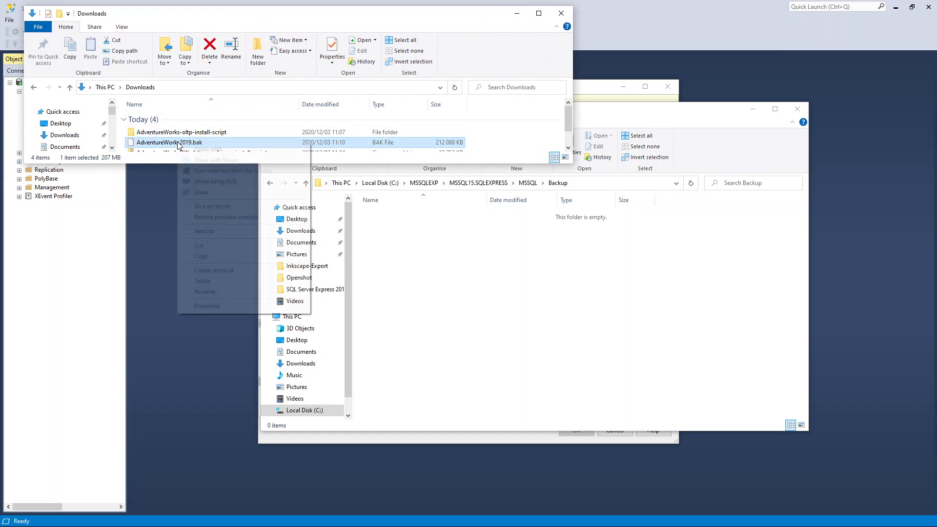
pyautogui.click(202, 256)
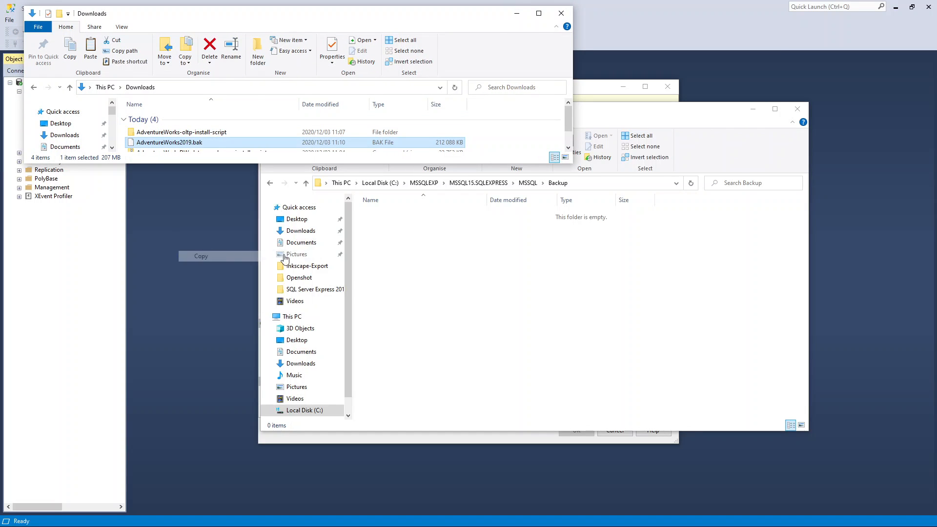
pyautogui.rightClick(409, 238)
pyautogui.click(433, 301)
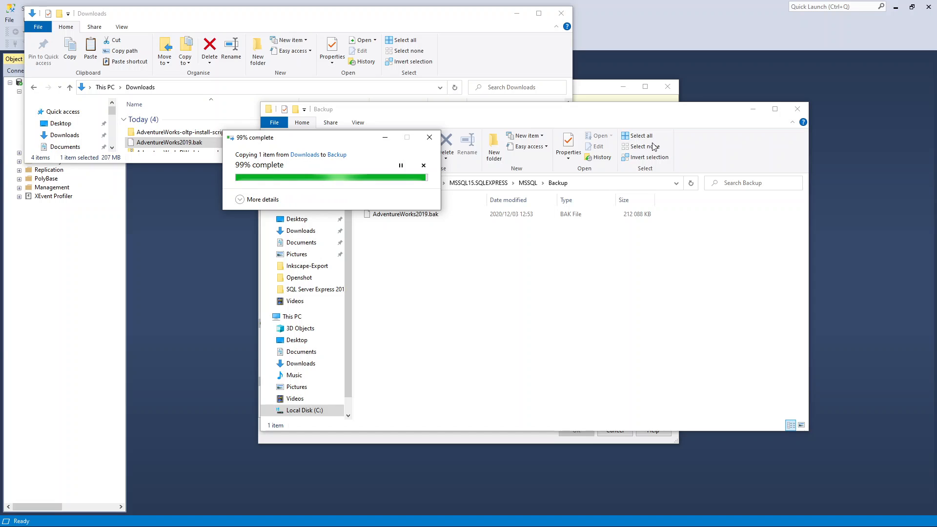
# Step: Return to SQL Server Management Studio and set AdventureWorks2019.bak from the Backup folder as the restore source device
pyautogui.click(753, 109)
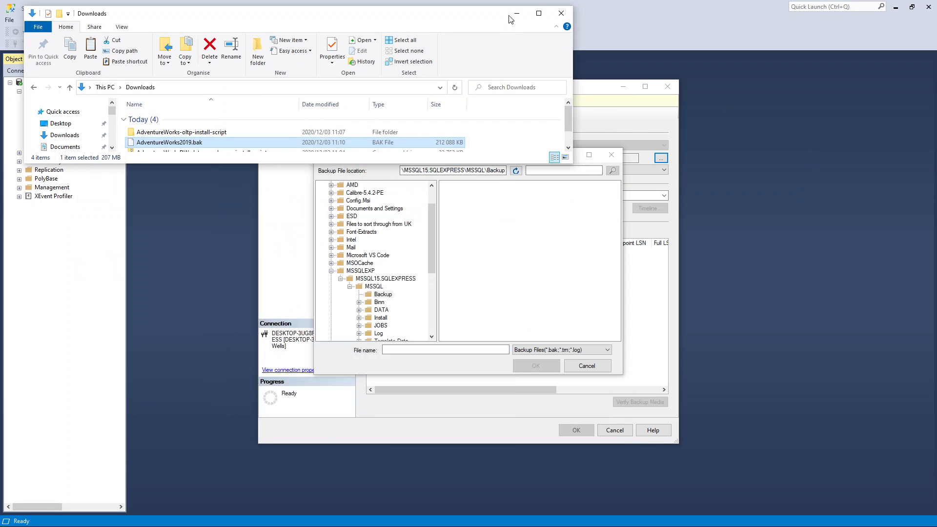
pyautogui.click(517, 13)
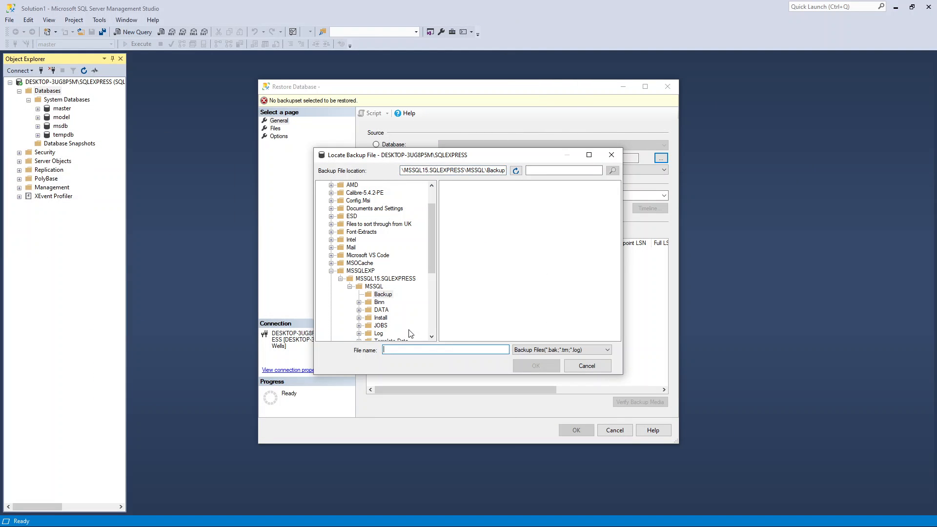
pyautogui.click(374, 294)
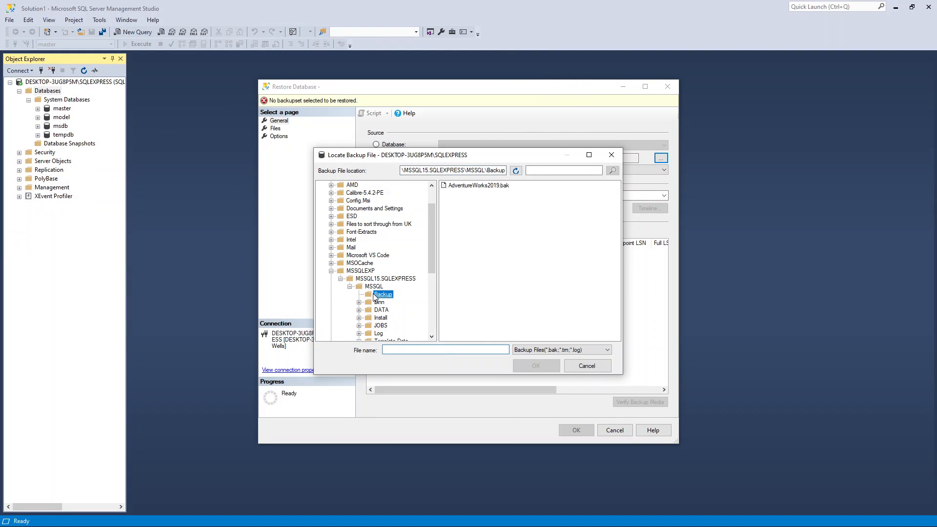
pyautogui.click(473, 188)
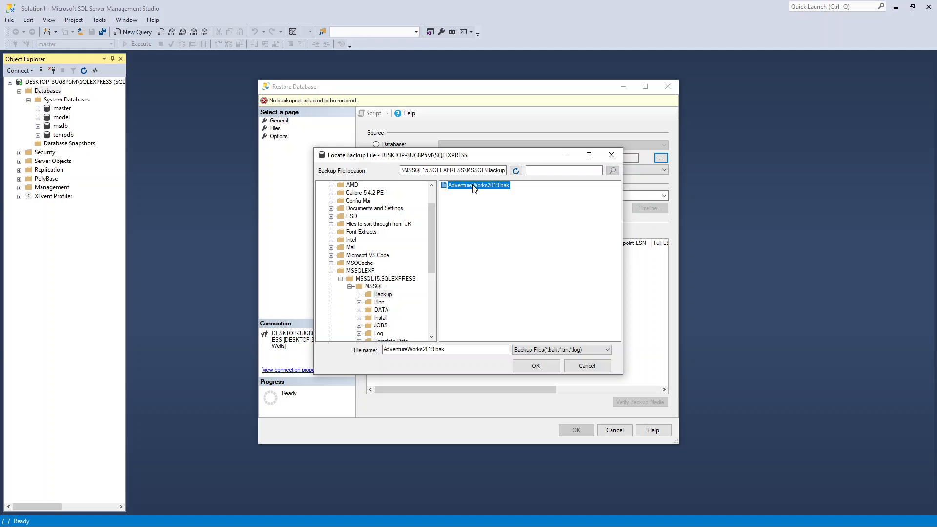
pyautogui.click(536, 366)
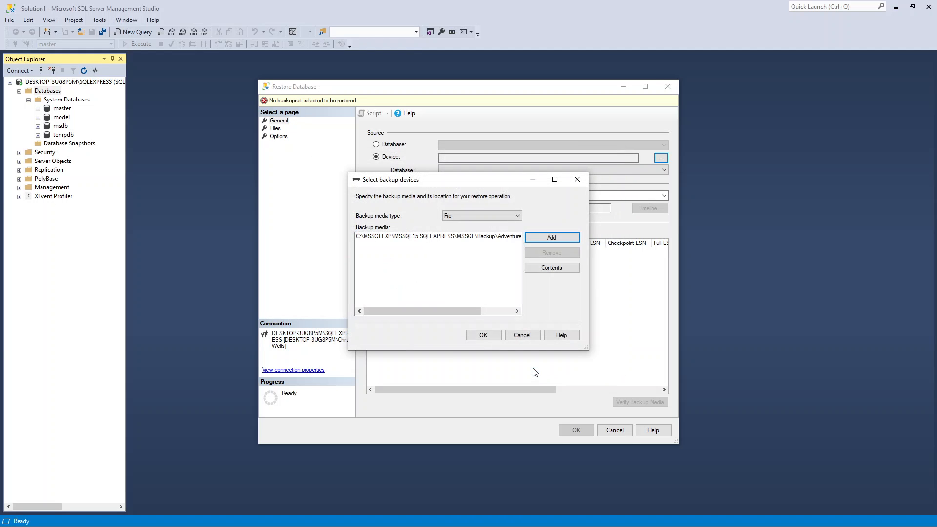
pyautogui.click(483, 335)
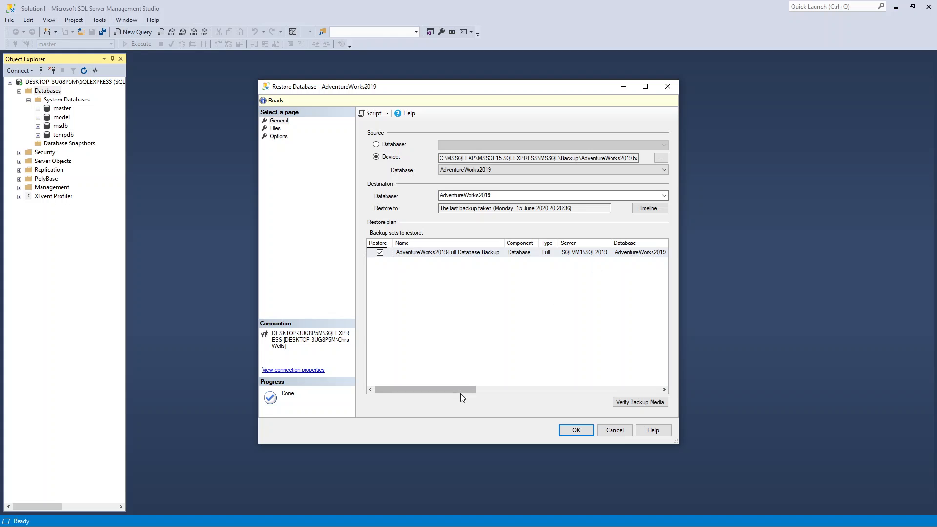
# Step: Review the backup set's details in the restore plan and restore the AdventureWorks2019 database
pyautogui.moveTo(457, 393)
pyautogui.mouseDown()
pyautogui.moveTo(648, 392)
pyautogui.moveTo(475, 388)
pyautogui.mouseUp()
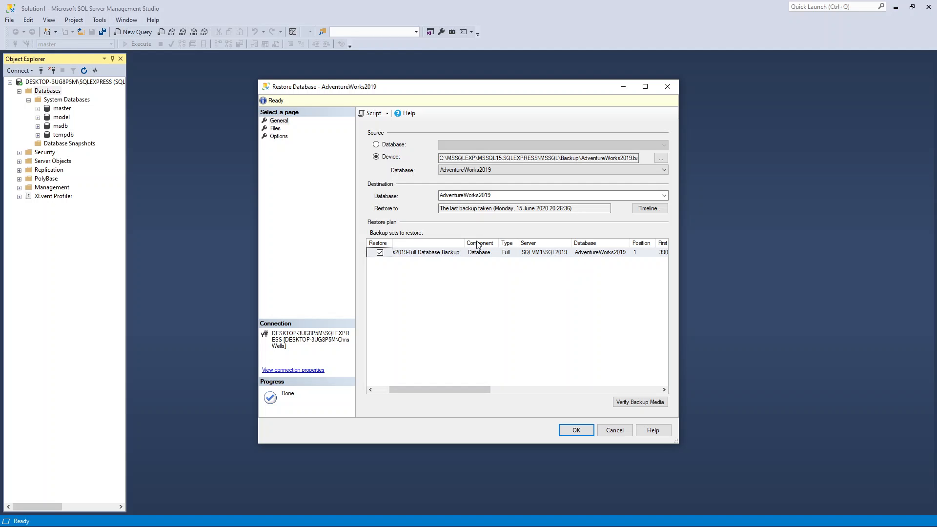
pyautogui.moveTo(464, 242); pyautogui.dragTo(490, 241)
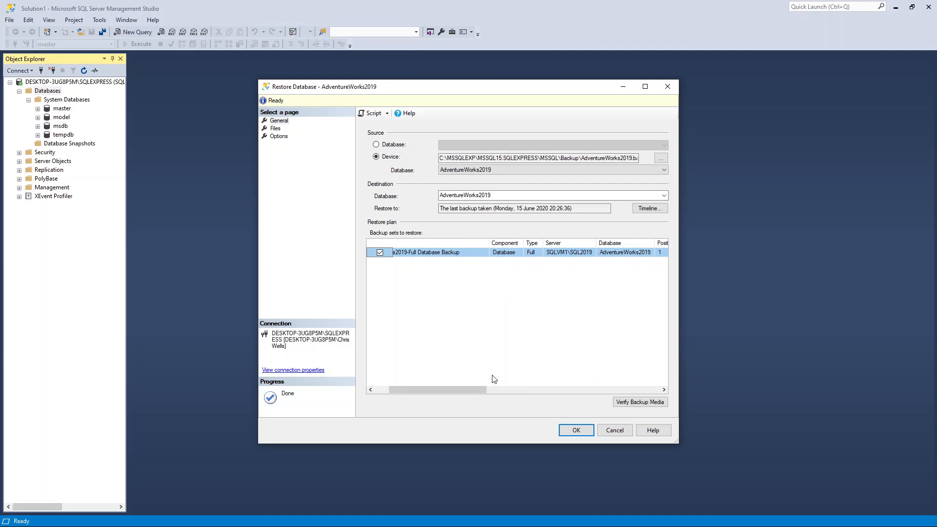
pyautogui.moveTo(467, 391); pyautogui.dragTo(641, 390)
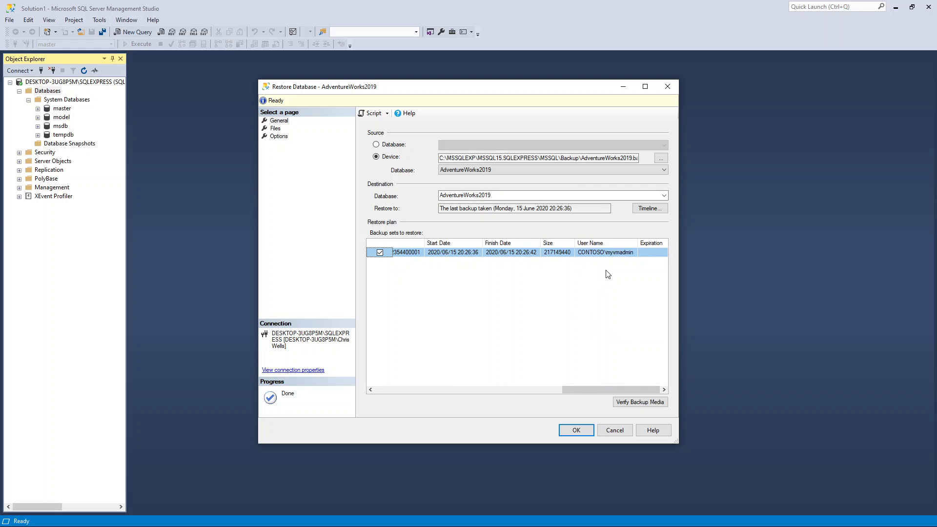
pyautogui.click(581, 429)
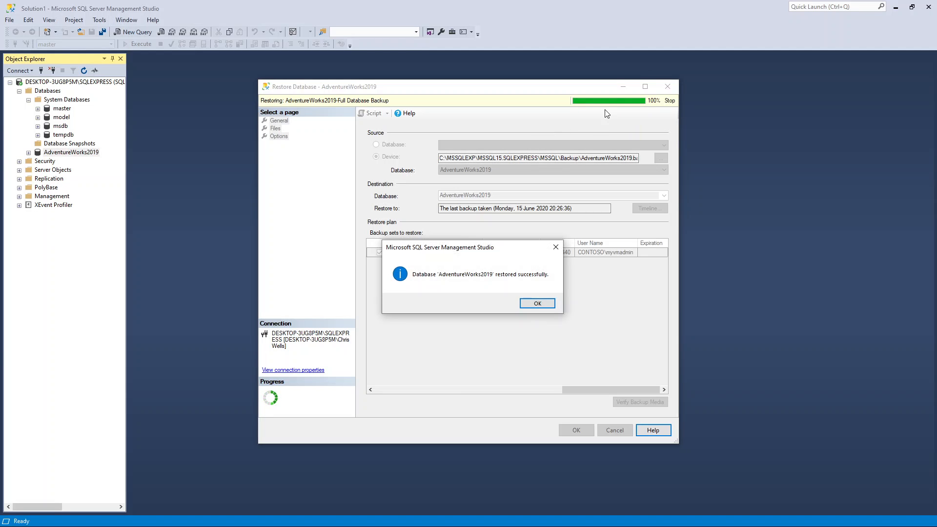
pyautogui.click(538, 305)
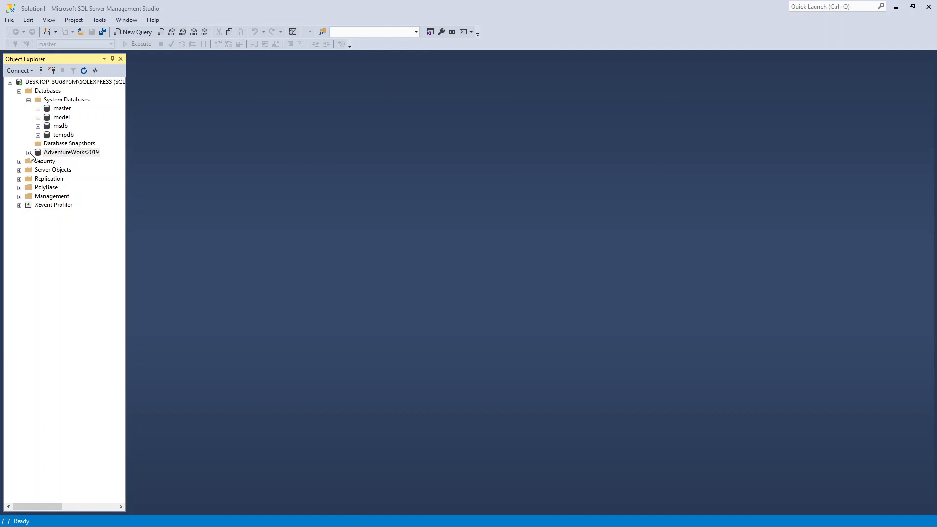
# Step: Expand the restored AdventureWorks2019 database's Tables folder and widen Object Explorer to examine the full table names
pyautogui.doubleClick(60, 153)
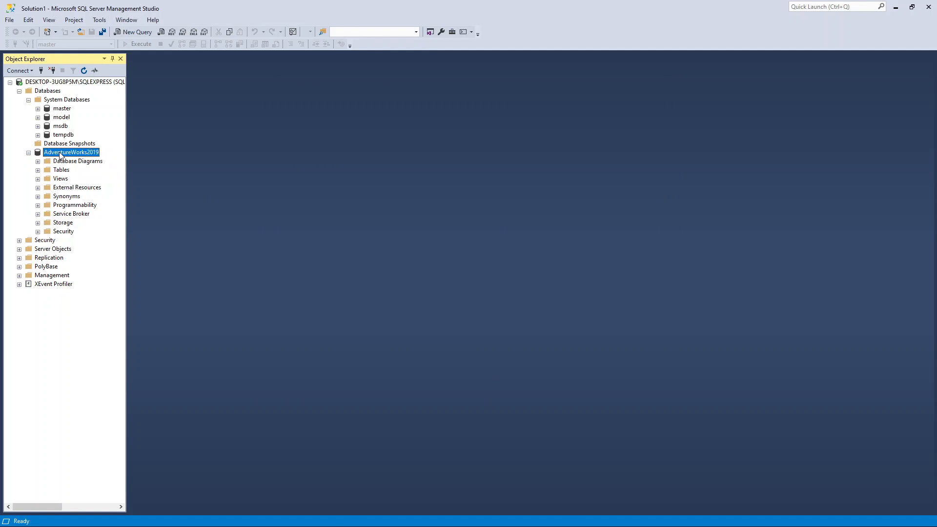
pyautogui.click(38, 170)
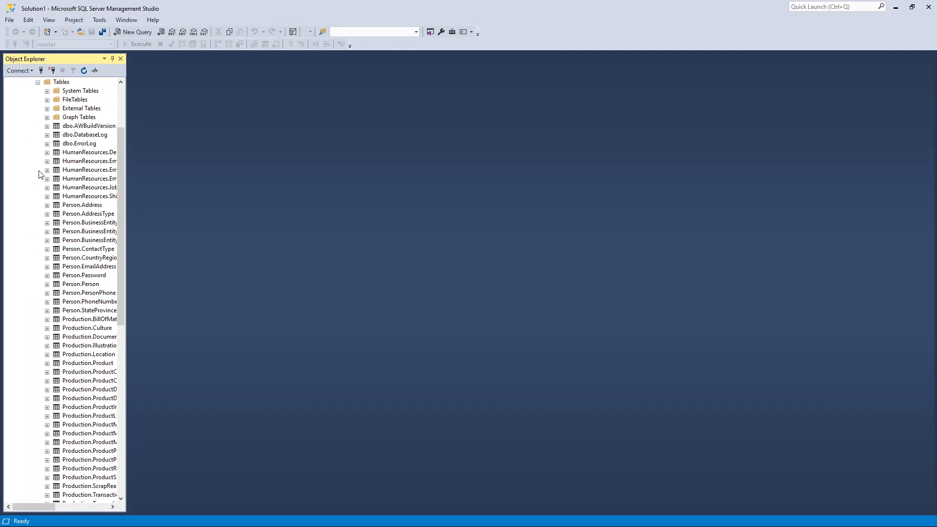
pyautogui.moveTo(127, 221); pyautogui.dragTo(218, 220)
pyautogui.moveTo(209, 252); pyautogui.dragTo(221, 232)
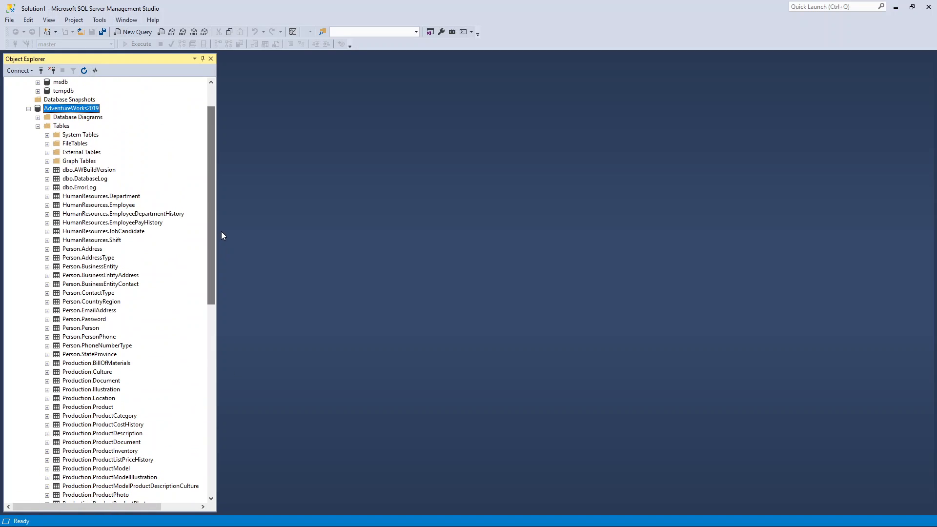